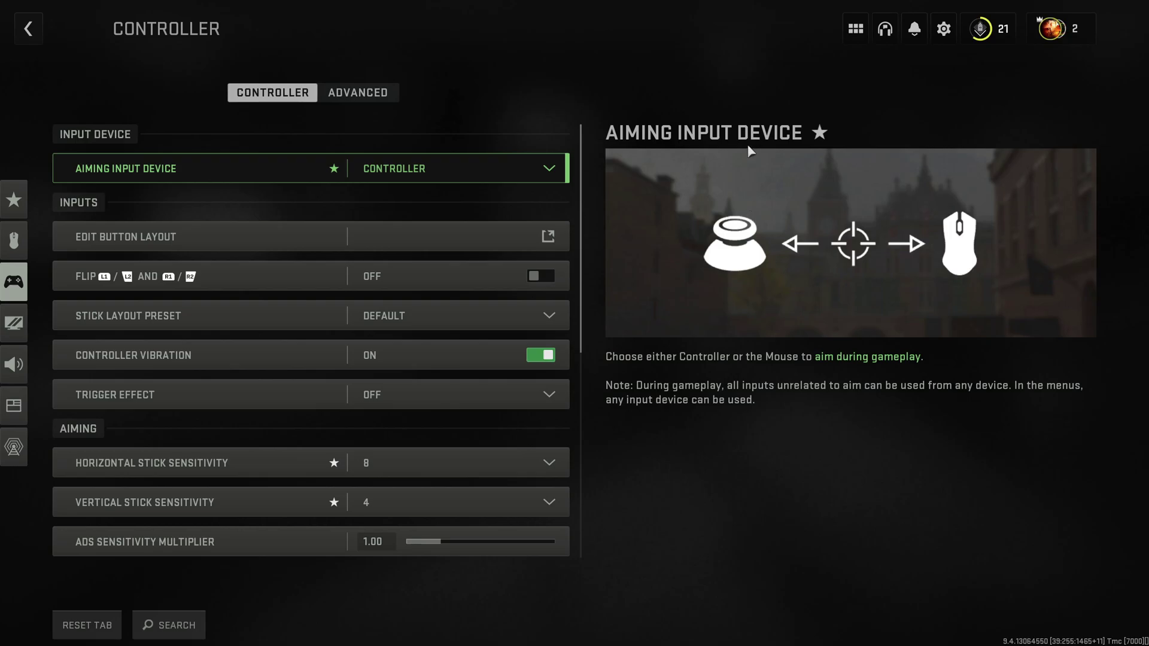
# Return to the settings overview and reopen the Controller settings
pyautogui.press('Escape')
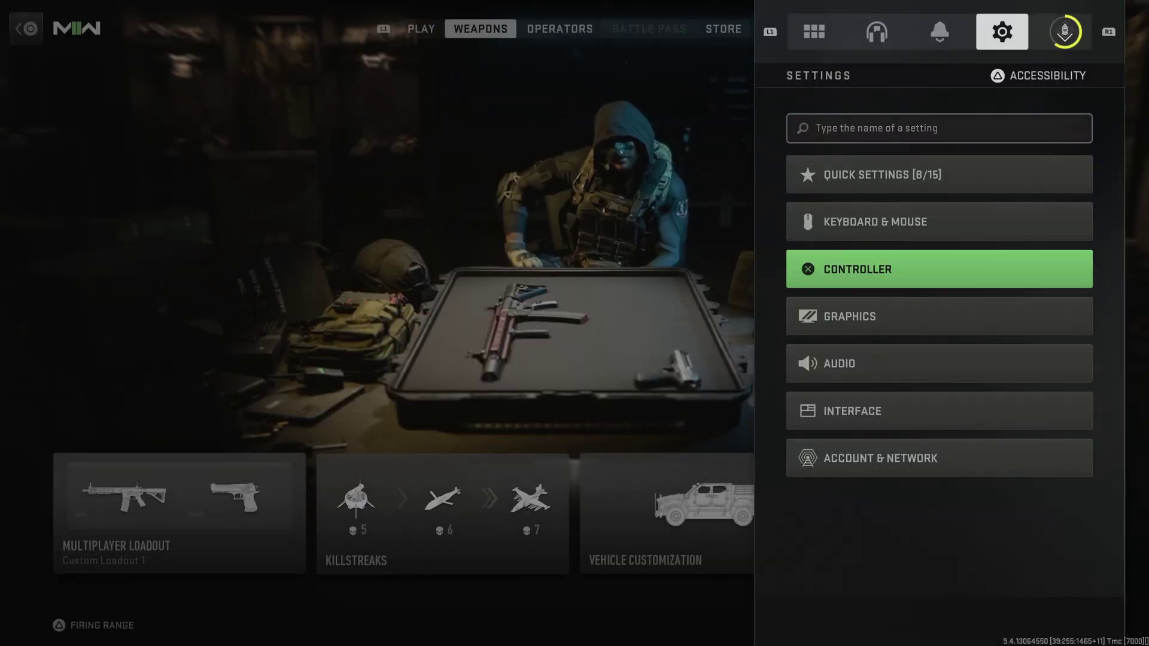
pyautogui.press('Return')
pyautogui.press('Down')
pyautogui.press('Up')
pyautogui.press('Down')
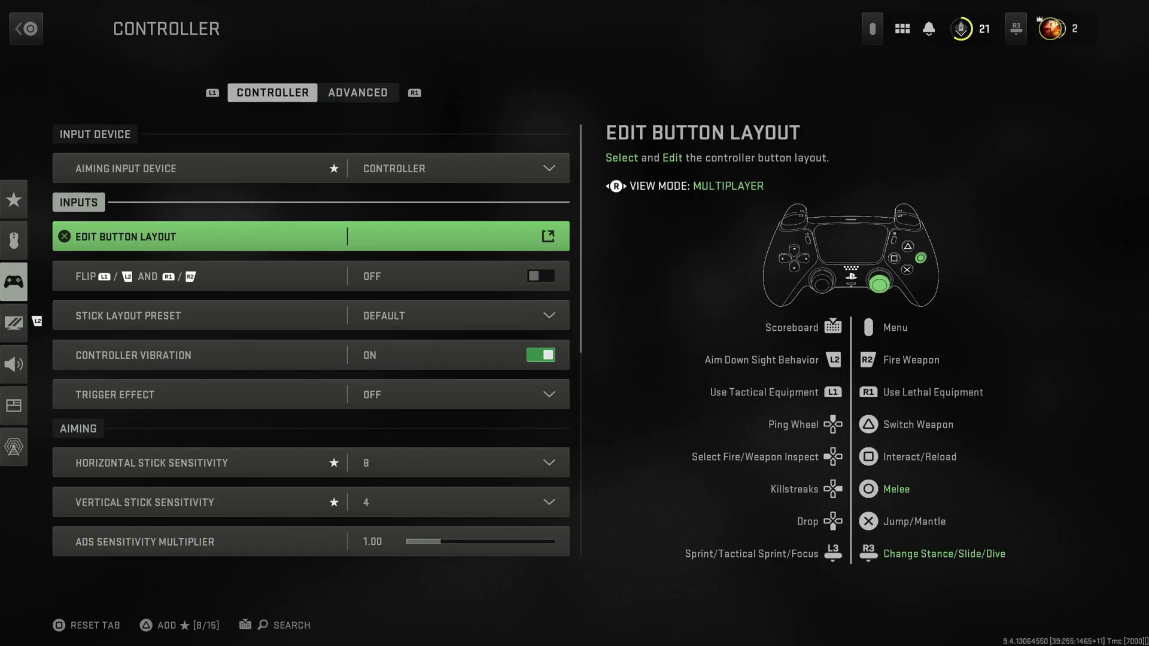
# Review the choices for Aiming Input Device and close them without a change
pyautogui.press('Up')
pyautogui.press('Down')
pyautogui.press('Up')
pyautogui.press('Return')
pyautogui.press('Escape')
# Open the button layout editor to check the Button Layout Preset and its control mapping, and return to the Controller settings
pyautogui.press('Down')
pyautogui.press('Down')
pyautogui.press('Down')
pyautogui.press('Up')
pyautogui.press('Down')
pyautogui.press('Up')
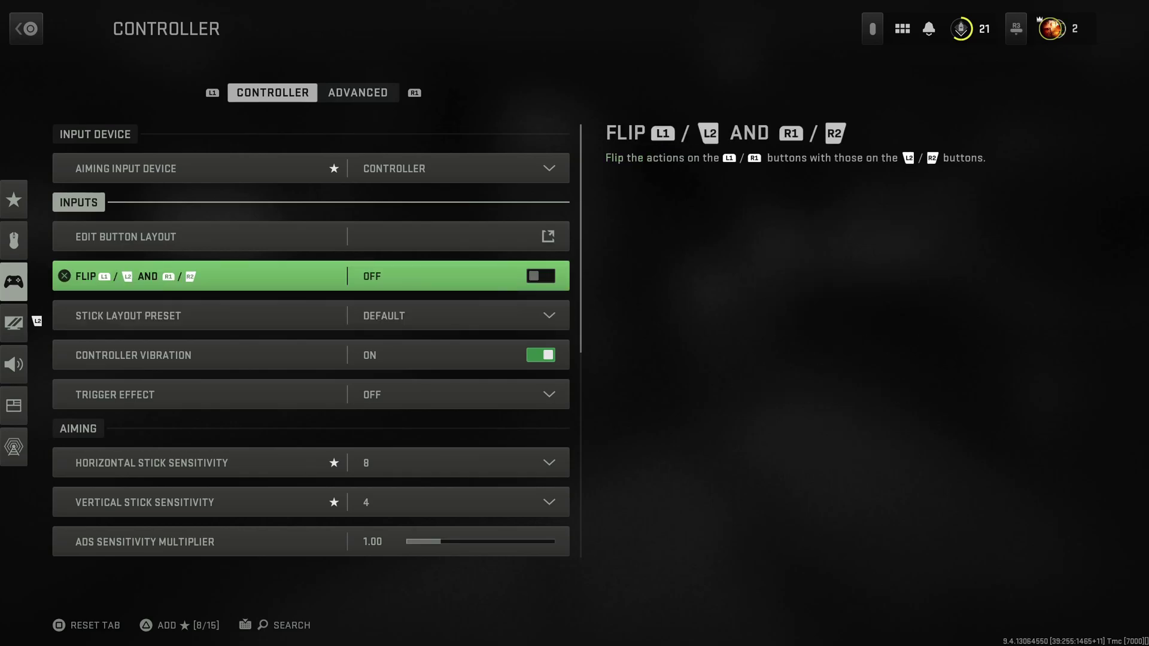
pyautogui.press('Up')
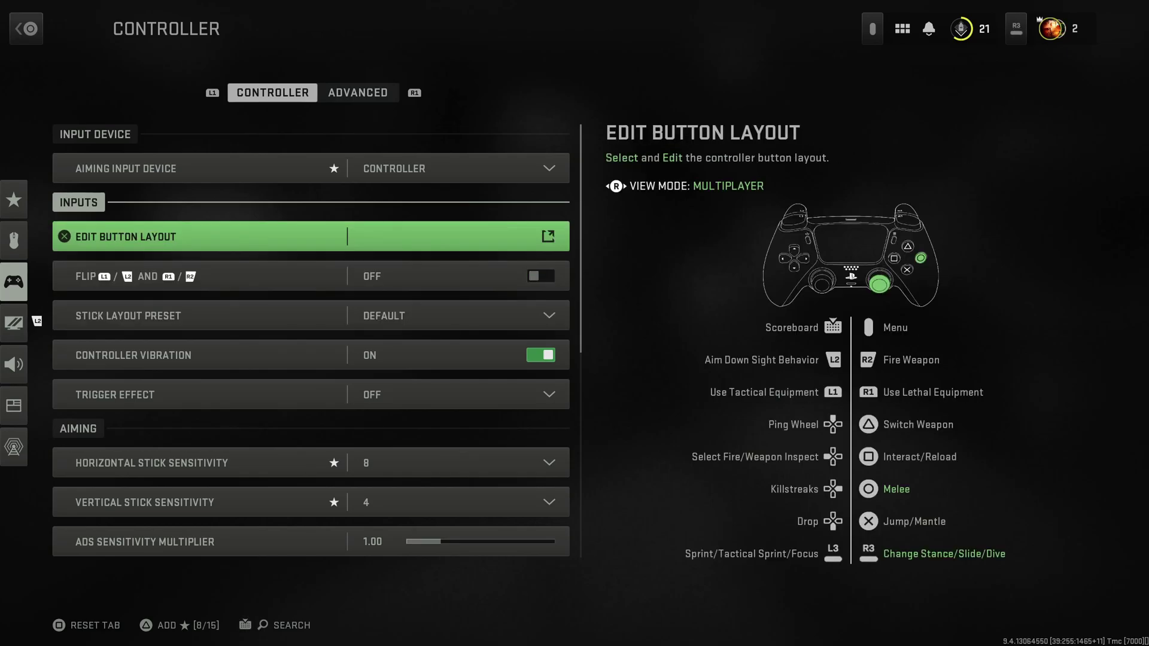
pyautogui.press('Down')
pyautogui.press('Up')
pyautogui.press('Return')
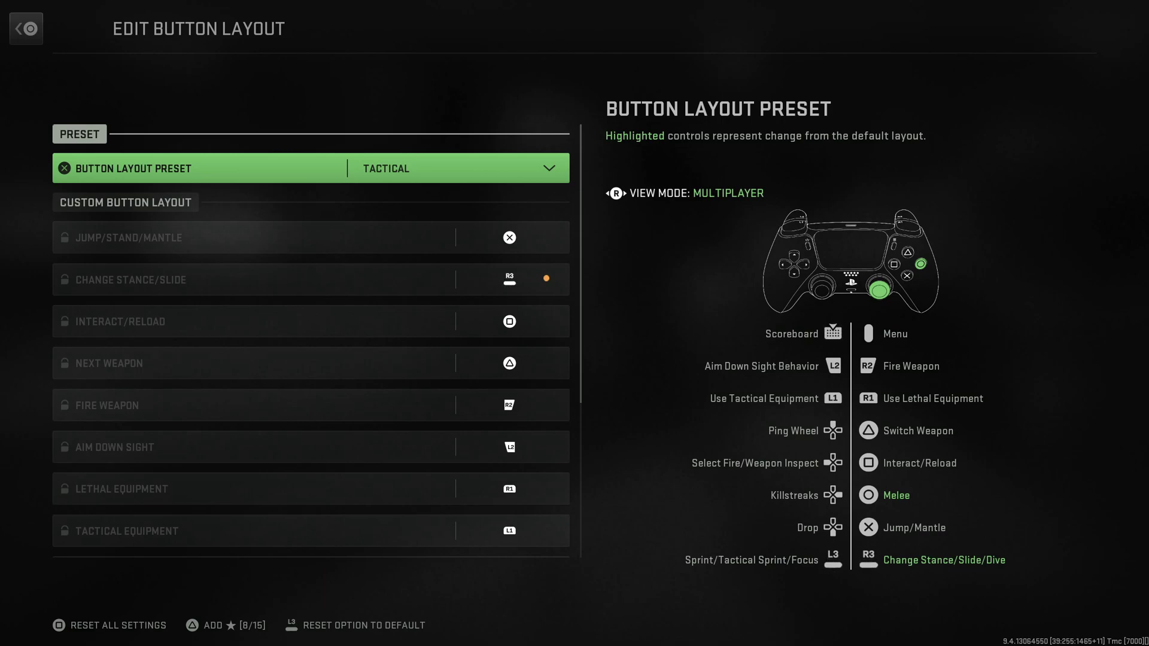
pyautogui.press('Escape')
# Look through the Stick Layout Preset options and leave the current selection in place
pyautogui.press('Down')
pyautogui.press('Down')
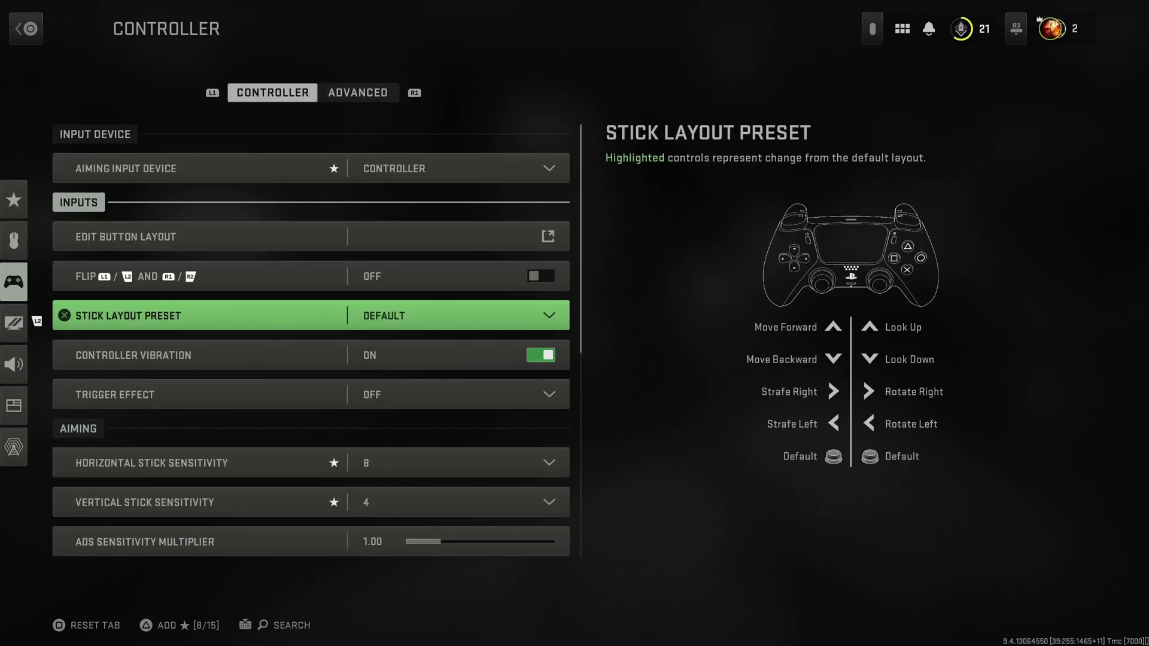
pyautogui.press('Return')
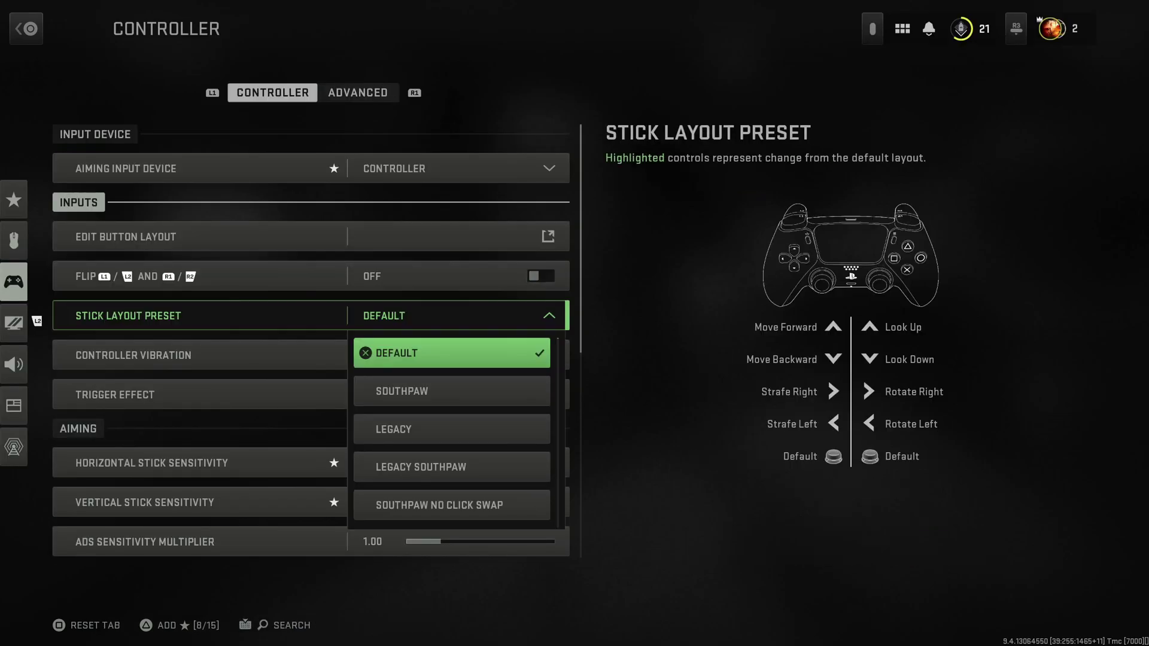
pyautogui.press('Down')
pyautogui.press('Down')
pyautogui.press('Down')
pyautogui.press('Up')
pyautogui.press('Up')
pyautogui.press('Up')
pyautogui.press('Escape')
pyautogui.press('Down')
pyautogui.press('Up')
pyautogui.press('Return')
pyautogui.press('Down')
pyautogui.press('Down')
pyautogui.press('Up')
pyautogui.press('Up')
pyautogui.press('Down')
pyautogui.press('Up')
pyautogui.press('Escape')
# Read the descriptions of Controller Vibration and Trigger Effect
pyautogui.press('Down')
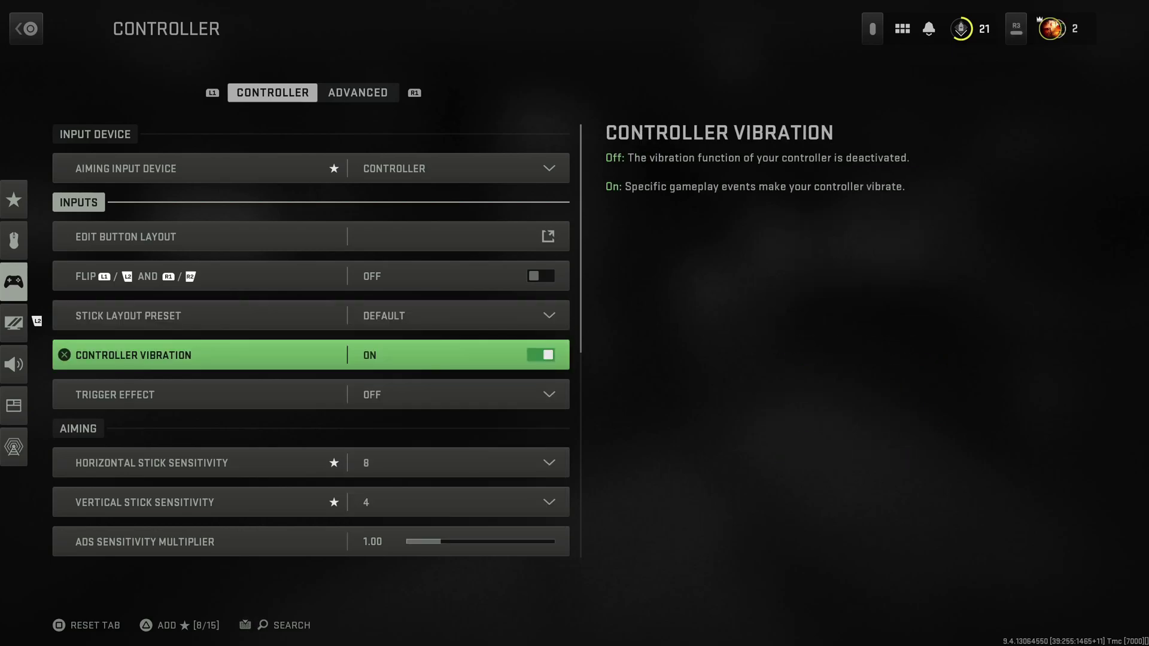
pyautogui.press('Down')
pyautogui.press('Up')
pyautogui.press('Down')
pyautogui.press('Down')
pyautogui.press('Up')
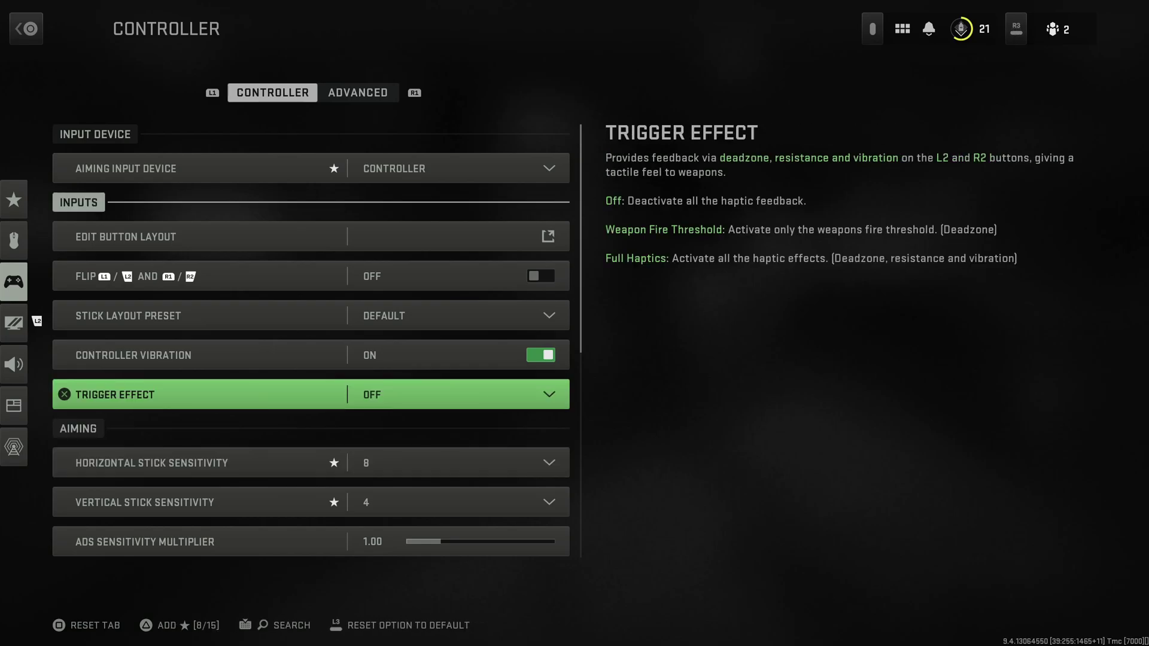
# Examine the Horizontal and Vertical Stick Sensitivity settings
pyautogui.press('Down')
pyautogui.press('Down')
pyautogui.press('Down')
pyautogui.press('Up')
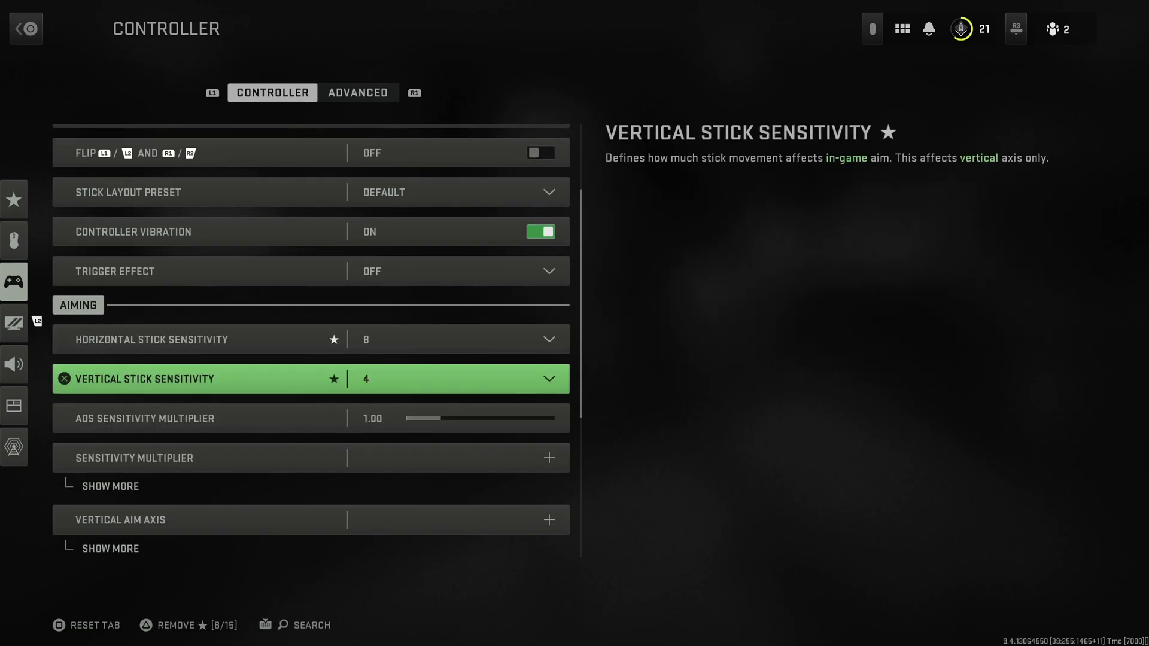
pyautogui.press('Up')
pyautogui.press('Down')
pyautogui.press('Up')
pyautogui.press('Down')
pyautogui.press('Up')
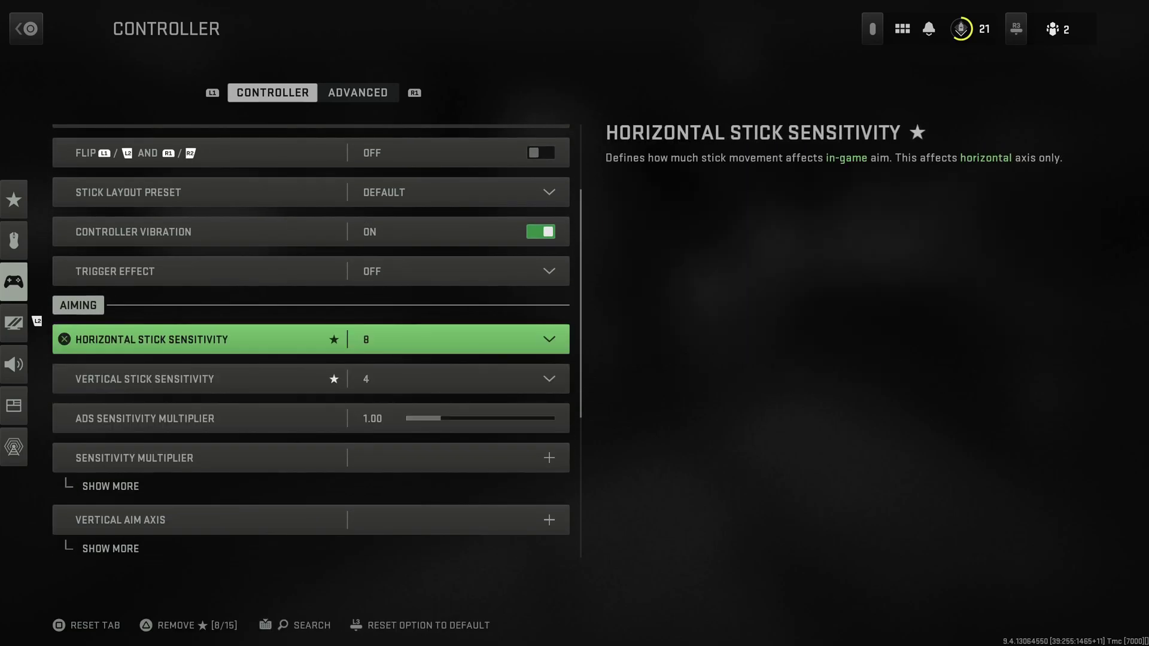
pyautogui.press('Down')
pyautogui.press('Up')
pyautogui.press('Down')
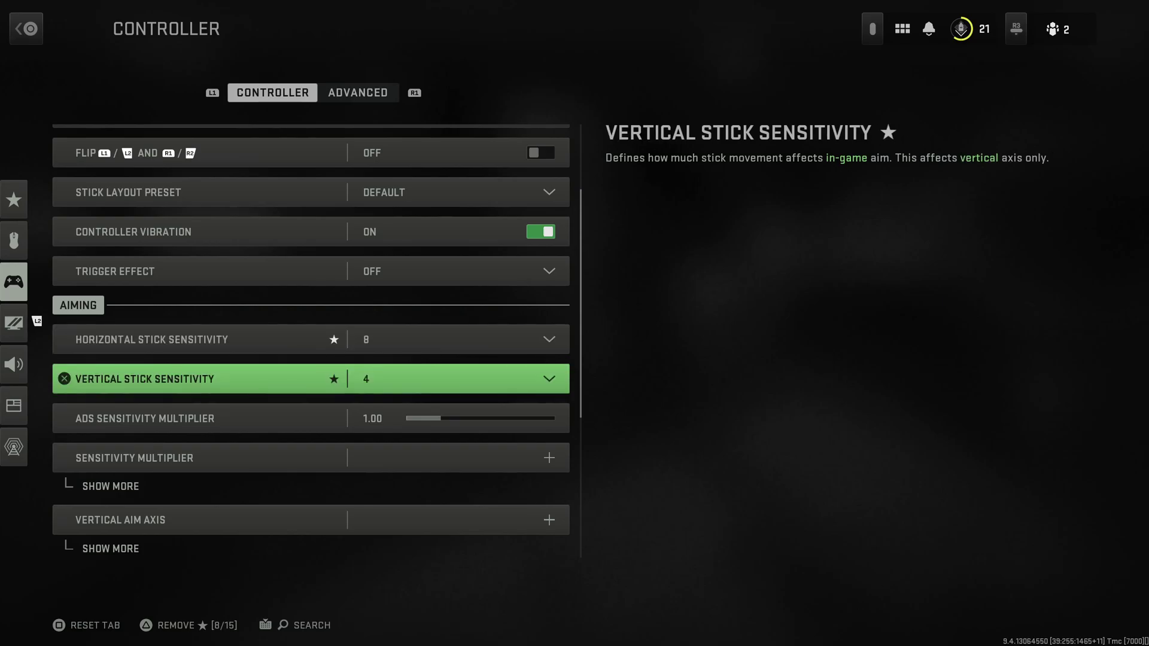
# Check the ADS Sensitivity Multiplier and the individual multipliers in the Sensitivity Multiplier group, collapsing the group again
pyautogui.press('Down')
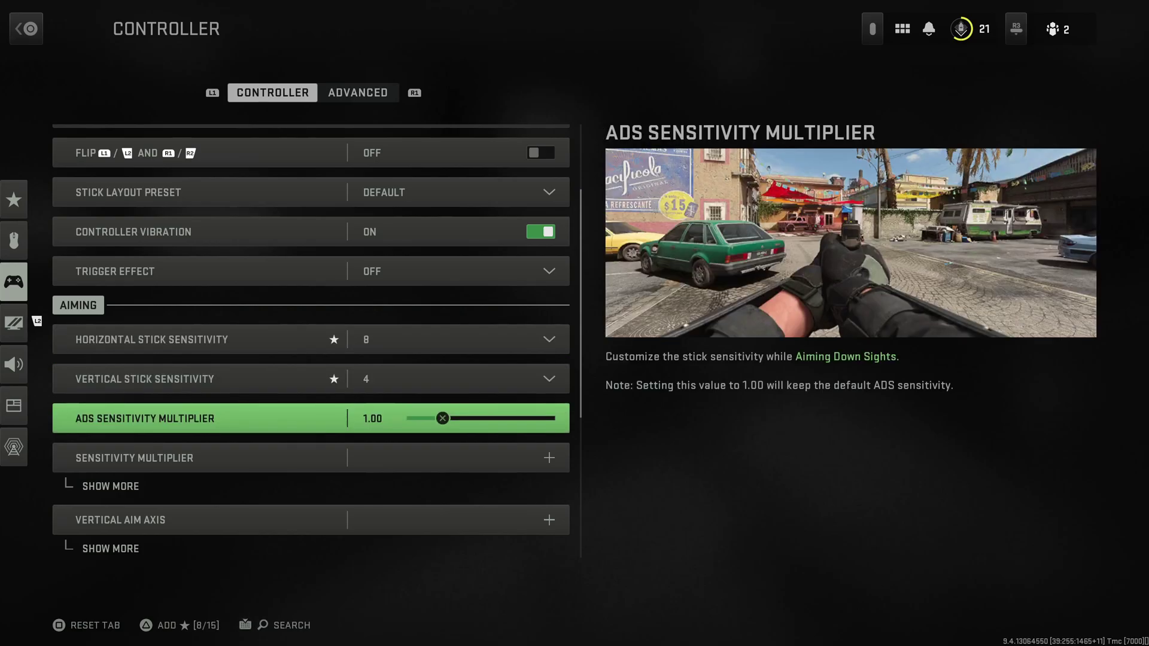
pyautogui.press('Down')
pyautogui.press('Down')
pyautogui.press('Down')
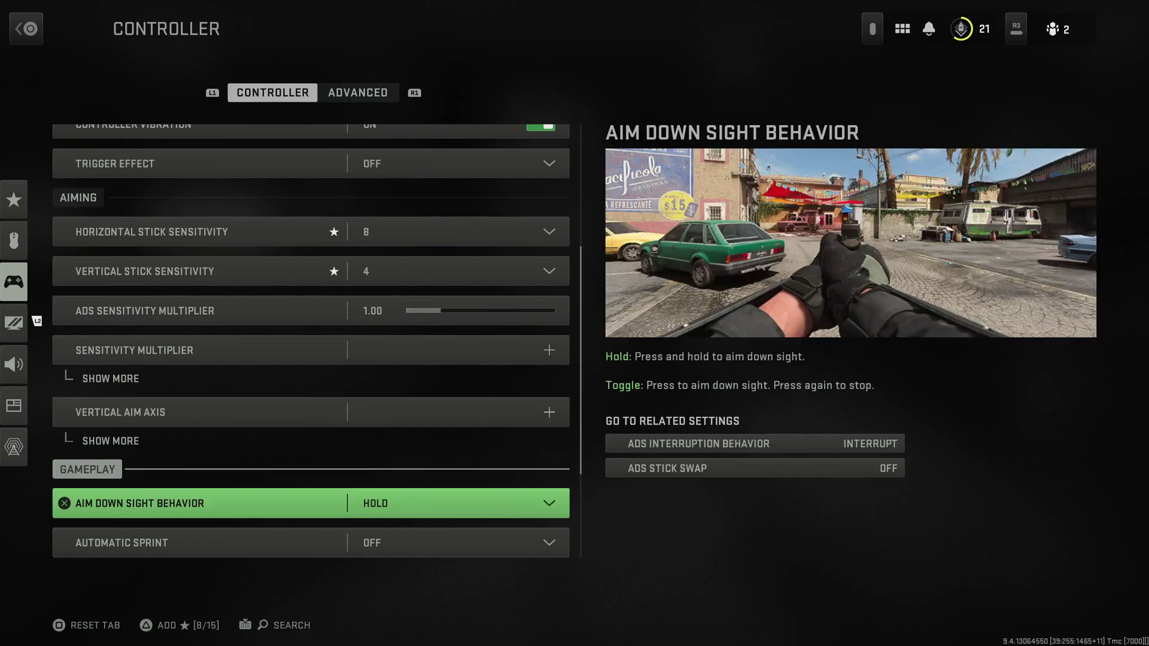
pyautogui.press('Up')
pyautogui.press('Return')
pyautogui.press('Up')
pyautogui.press('Return')
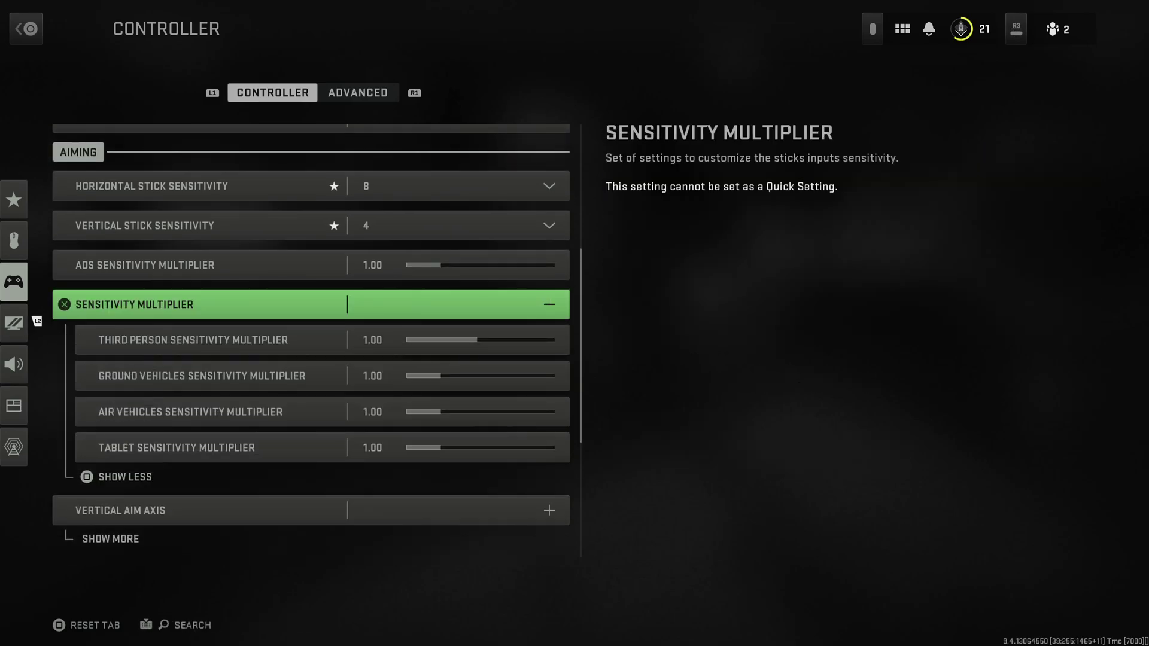
pyautogui.press('Return')
pyautogui.press('Down')
pyautogui.press('Down')
pyautogui.press('Down')
pyautogui.press('Down')
pyautogui.press('Down')
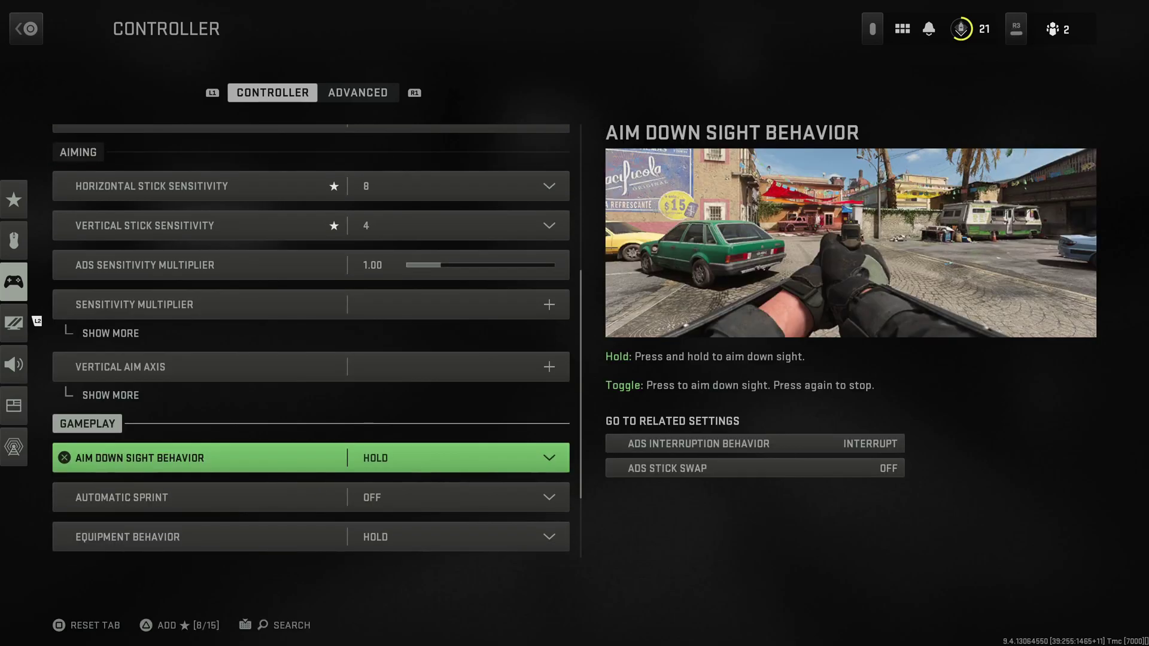
# Switch to the advanced controller settings and review Target Aim Assist and the Aim Assist Type options
pyautogui.press('e')
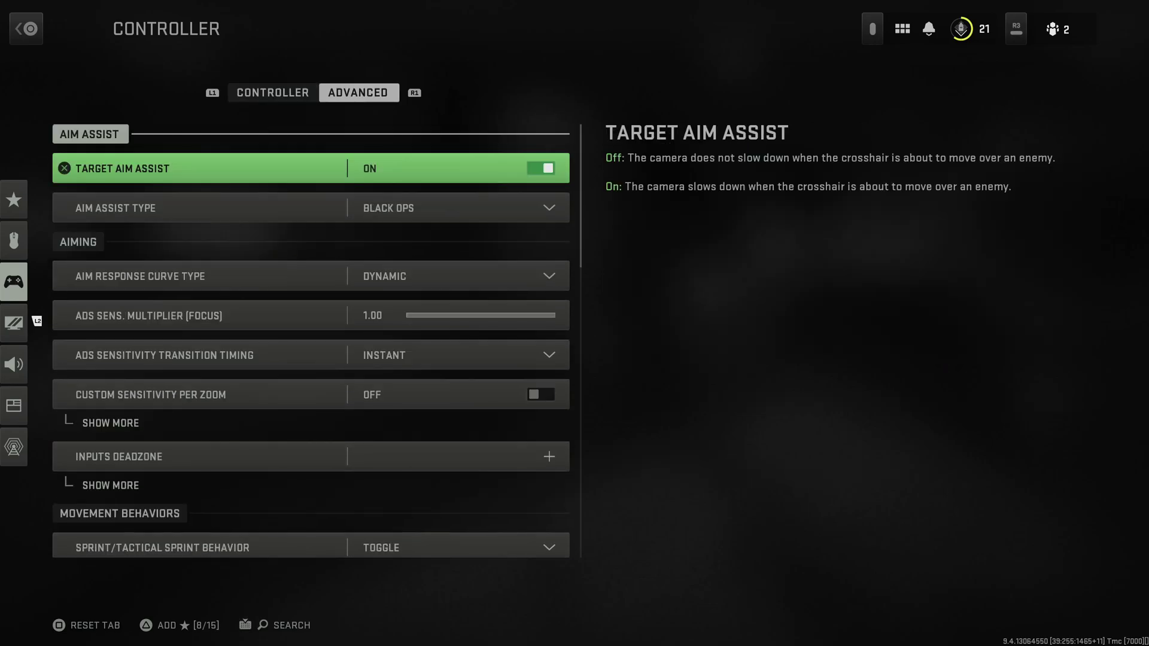
pyautogui.press('Down')
pyautogui.press('Up')
pyautogui.press('Down')
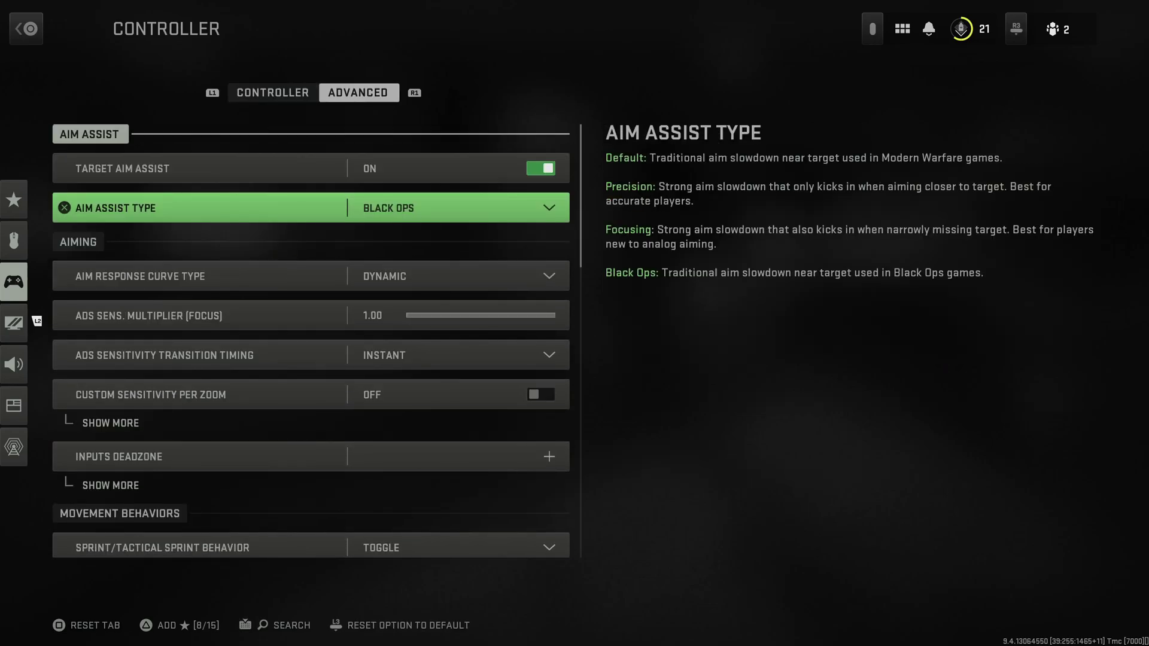
pyautogui.press('Return')
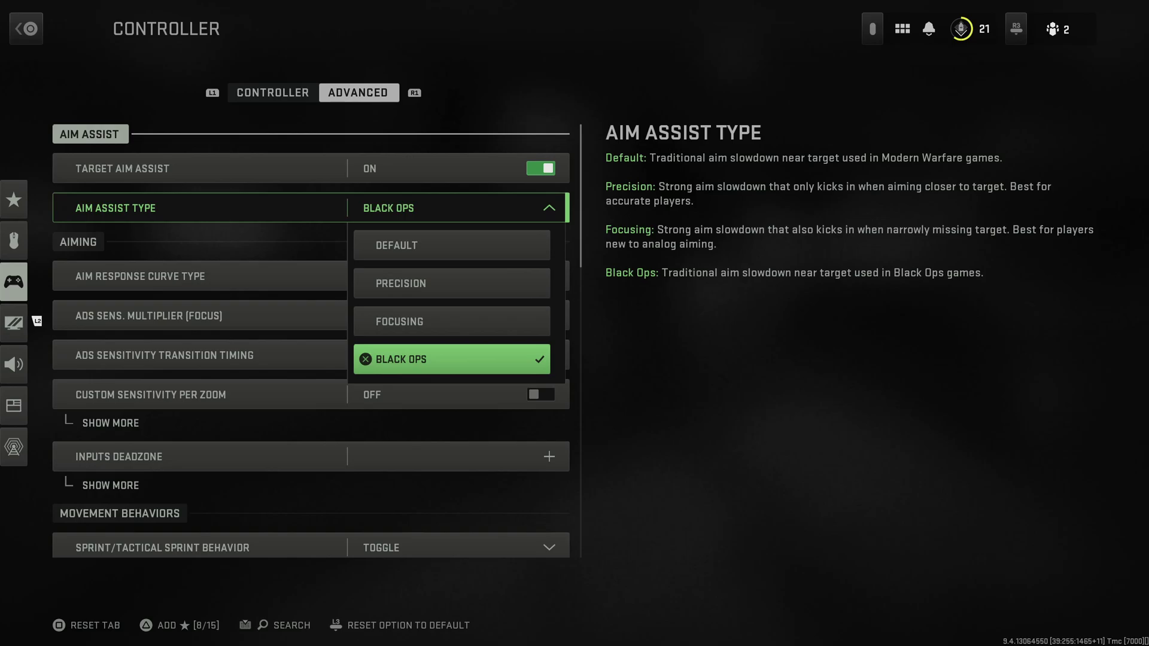
pyautogui.press('Escape')
# Review the Aim Response Curve Type options and close them without a change
pyautogui.press('Down')
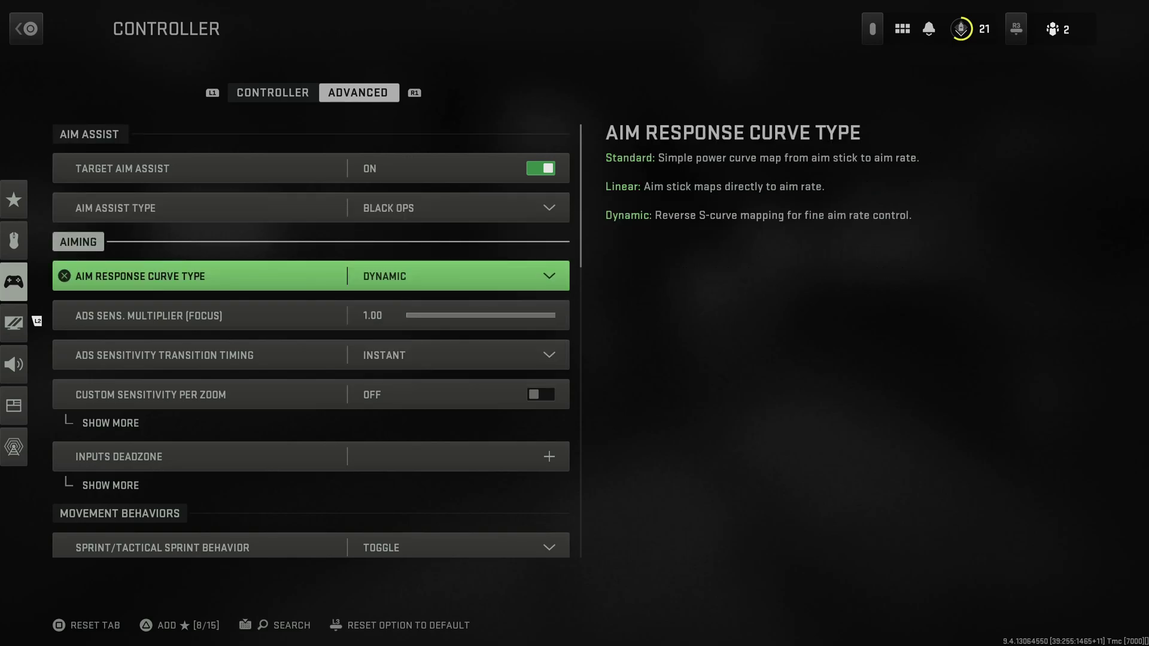
pyautogui.press('Return')
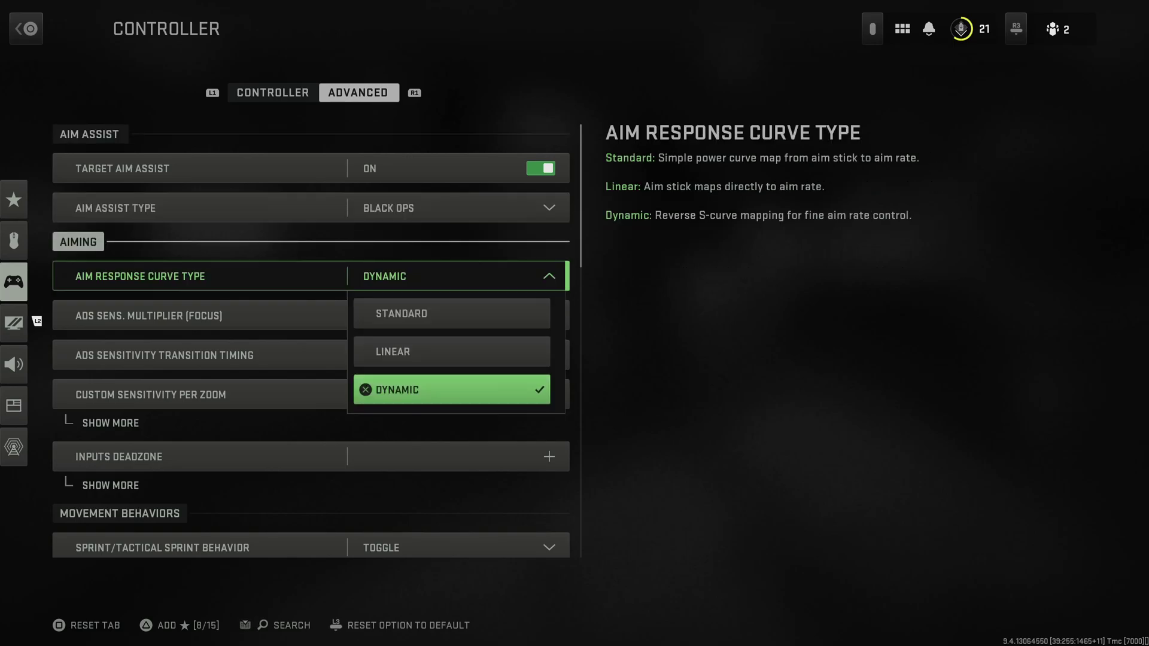
pyautogui.press('Escape')
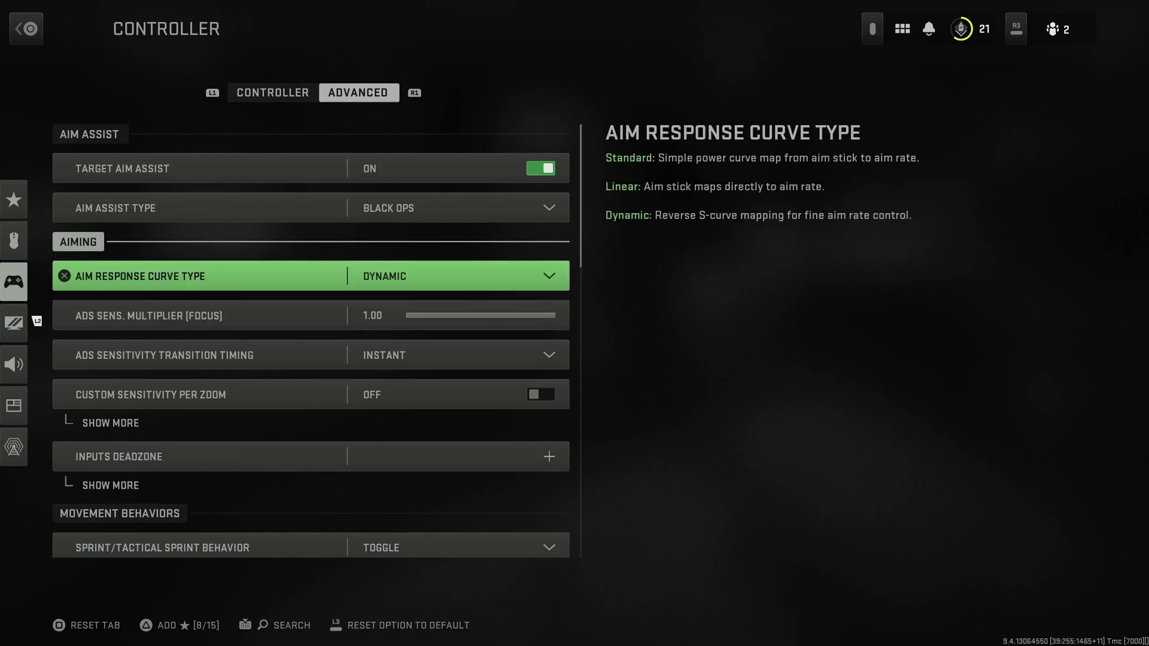
# Look through the ADS Sensitivity Transition Timing options and keep the current selection
pyautogui.press('Down')
pyautogui.press('Down')
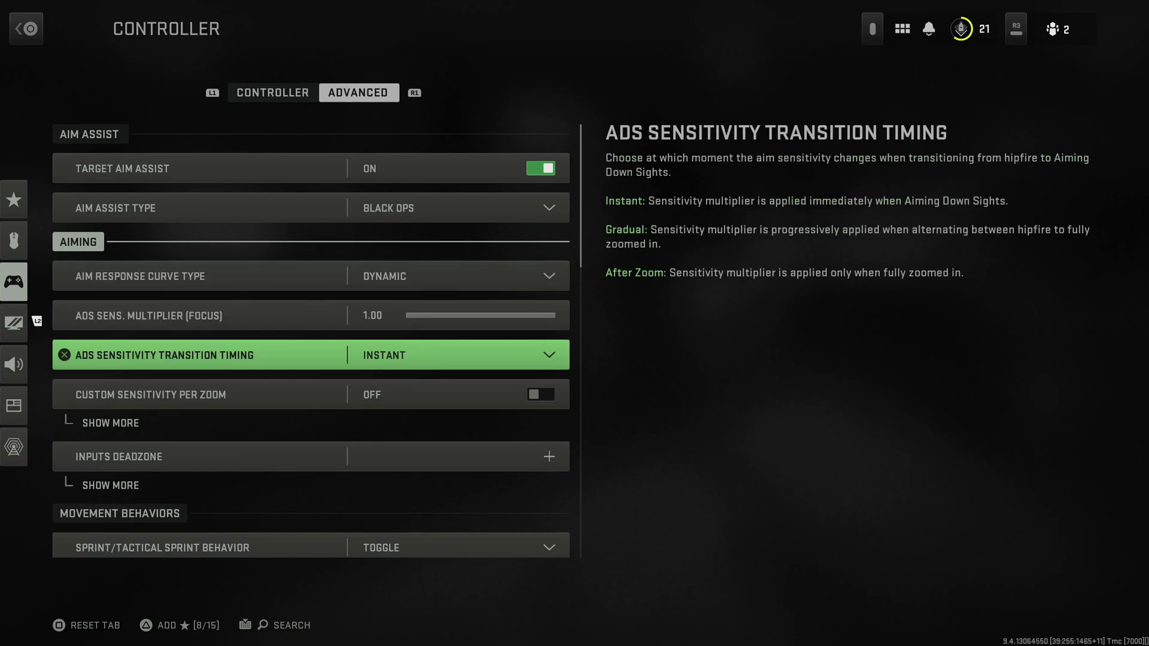
pyautogui.press('Return')
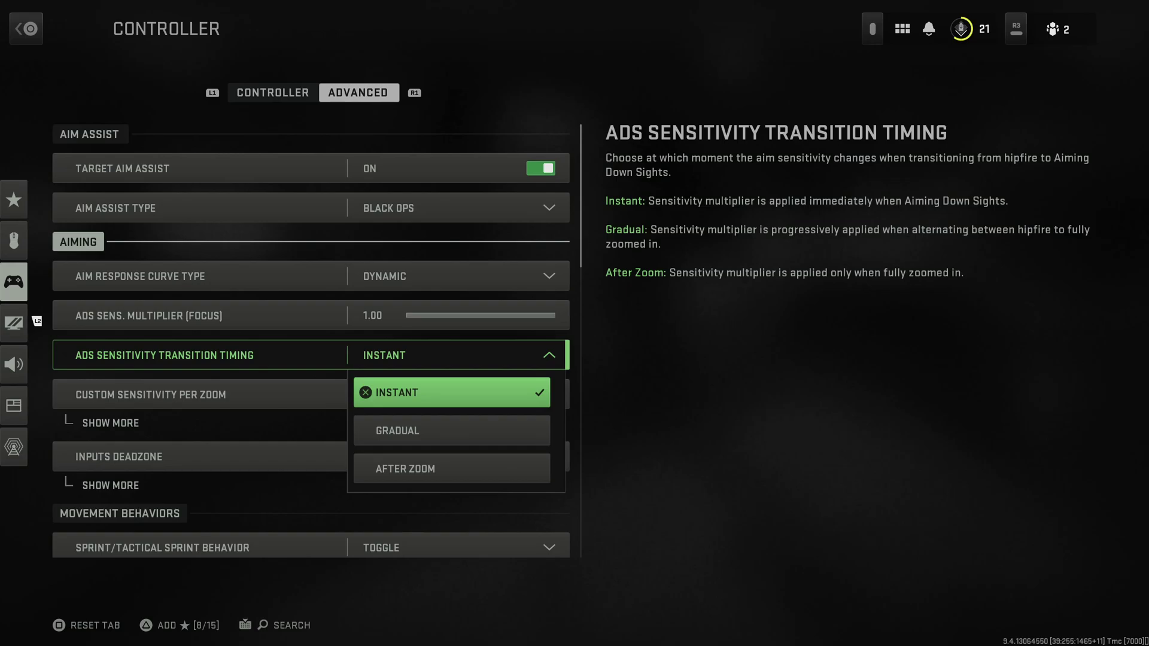
pyautogui.press('Down')
pyautogui.press('Down')
pyautogui.press('Up')
pyautogui.press('Up')
pyautogui.press('Escape')
pyautogui.press('Down')
pyautogui.press('Up')
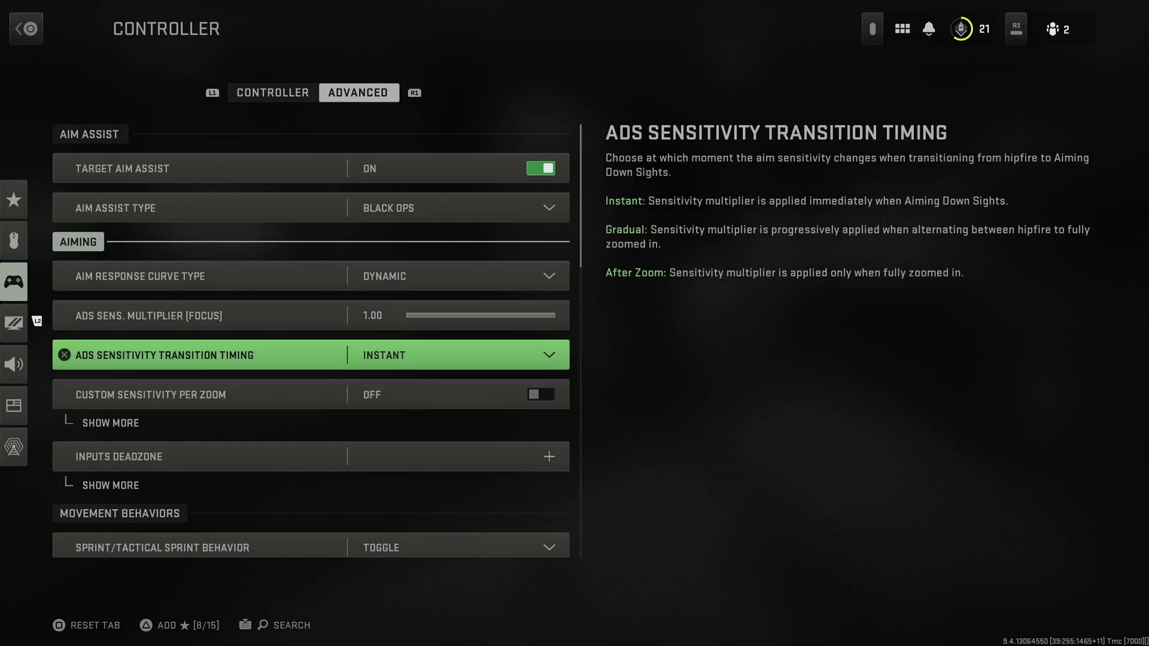
# Expand the Inputs Deadzone group to show the individual stick and trigger deadzones
pyautogui.press('Up')
pyautogui.press('Down')
pyautogui.press('Down')
pyautogui.press('Down')
pyautogui.press('Down')
pyautogui.press('Up')
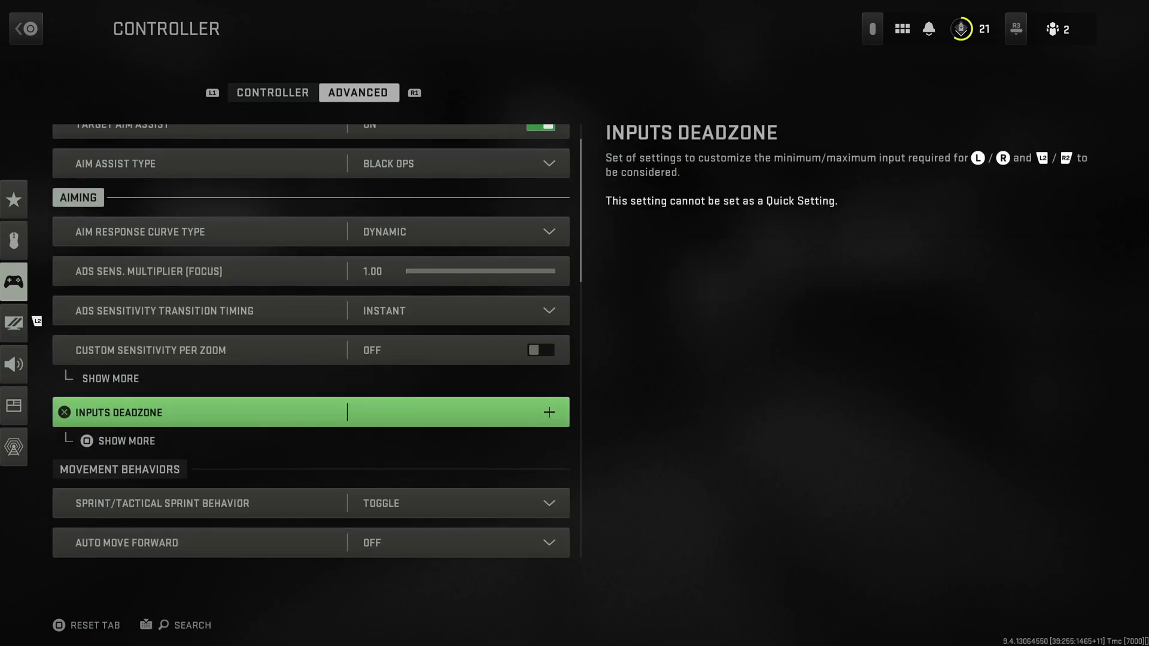
pyautogui.press('Down')
pyautogui.press('Down')
pyautogui.press('Down')
pyautogui.press('Up')
pyautogui.press('Up')
pyautogui.press('Up')
pyautogui.press('Down')
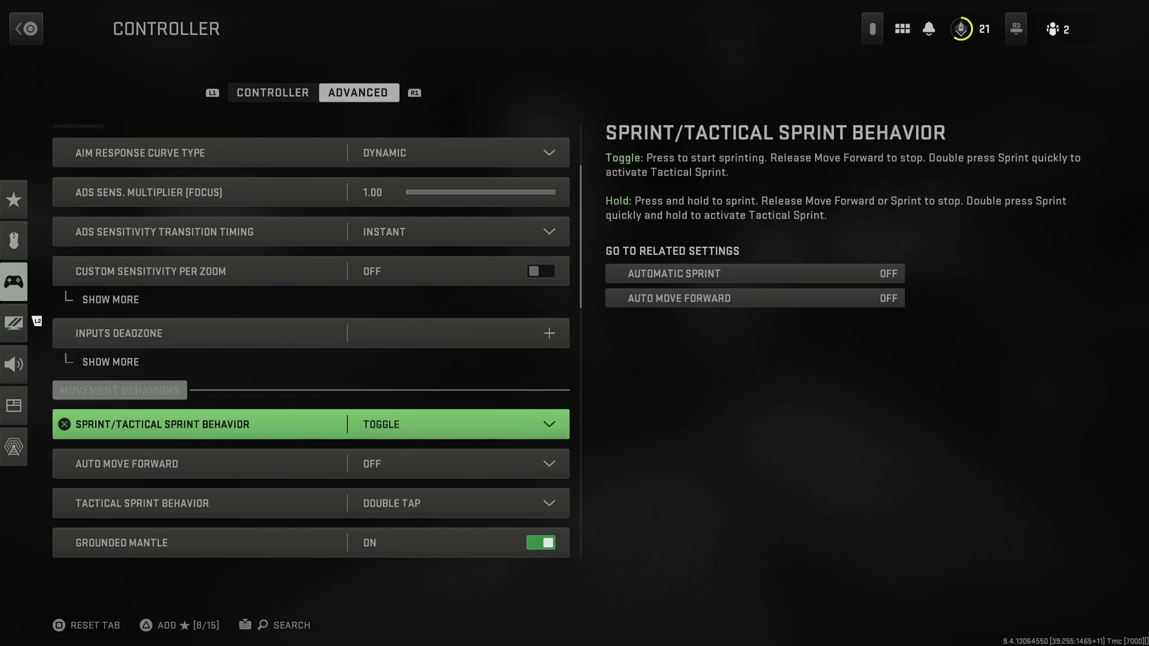
pyautogui.press('Up')
pyautogui.press('Return')
pyautogui.press('Down')
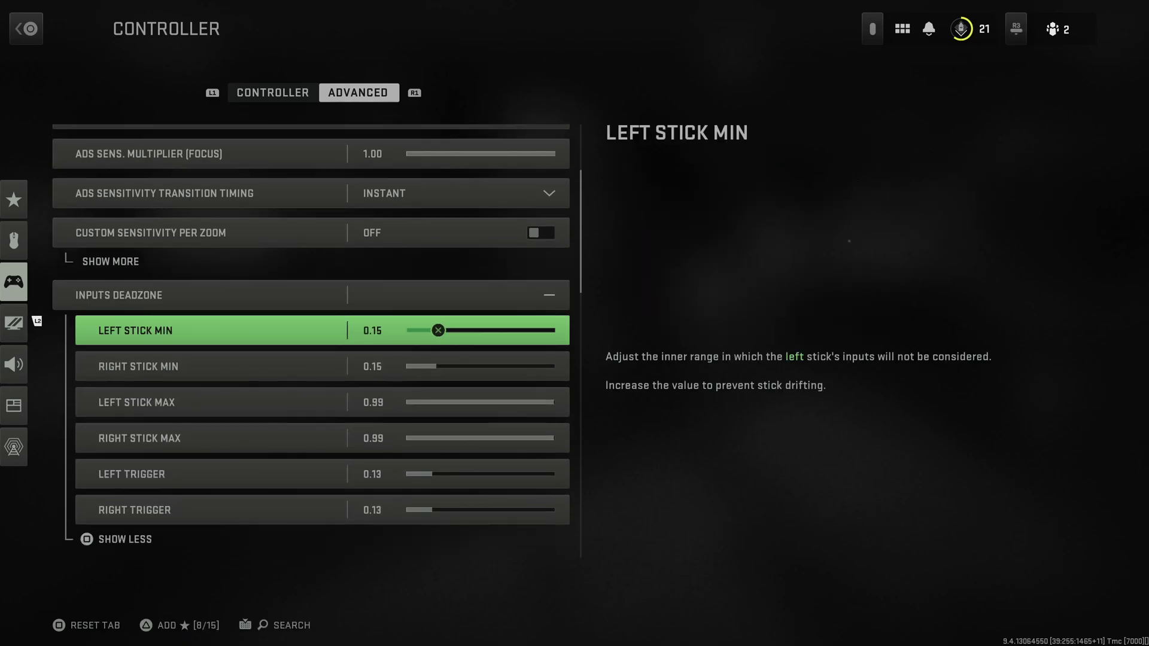
# Examine the minimum and maximum deadzone settings for both sticks and the Left Trigger deadzone
pyautogui.press('Down')
pyautogui.press('Down')
pyautogui.press('Down')
pyautogui.press('Up')
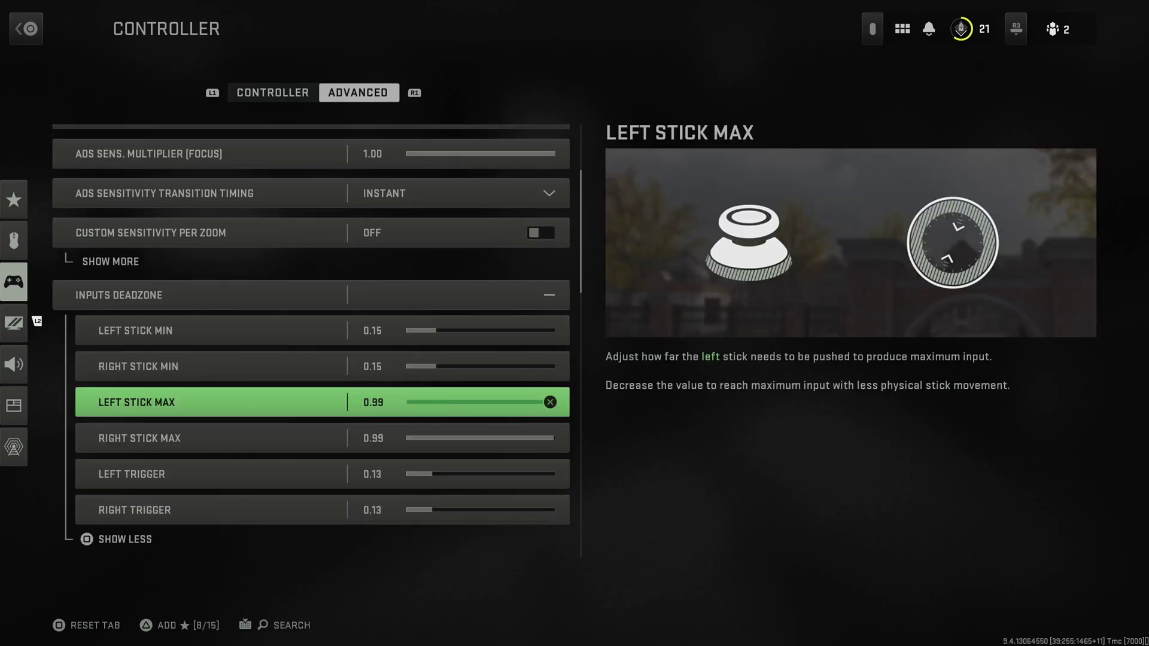
pyautogui.press('Down')
pyautogui.press('Down')
pyautogui.press('Down')
pyautogui.press('Up')
pyautogui.press('Up')
pyautogui.press('Up')
pyautogui.press('Up')
pyautogui.press('Up')
pyautogui.press('Down')
pyautogui.press('Down')
pyautogui.press('Down')
pyautogui.press('Up')
pyautogui.press('Down')
pyautogui.press('Down')
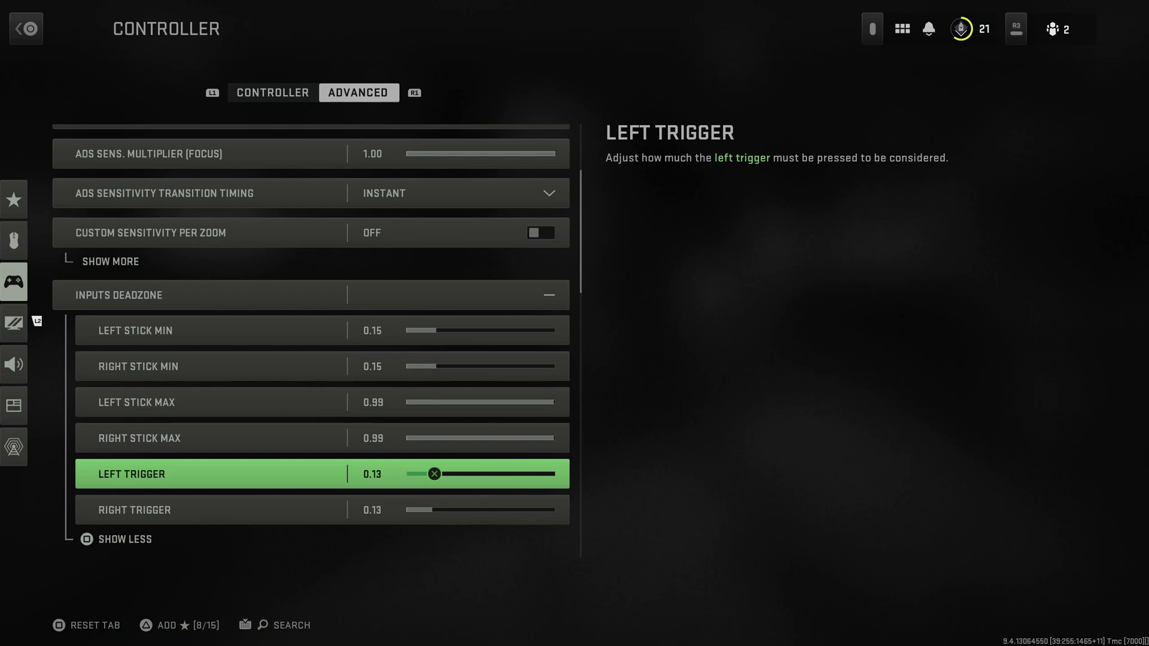
# Set the Right Trigger deadzone to 0.10
pyautogui.press('Down')
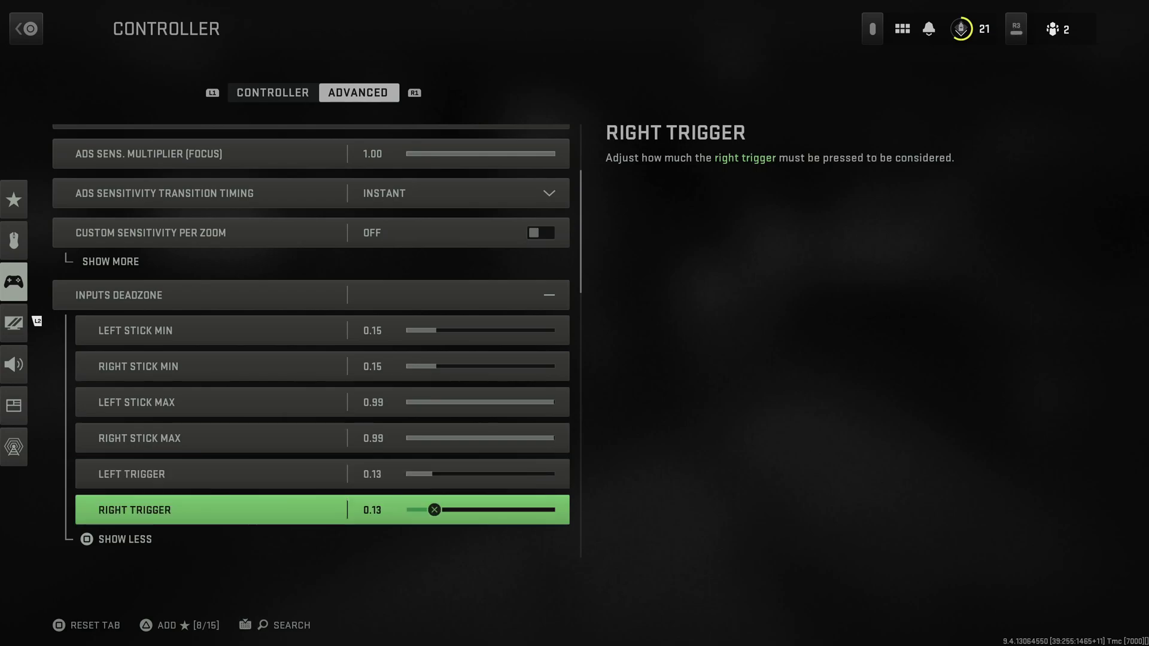
pyautogui.press('Left')
pyautogui.press('Left')
pyautogui.press('Left')
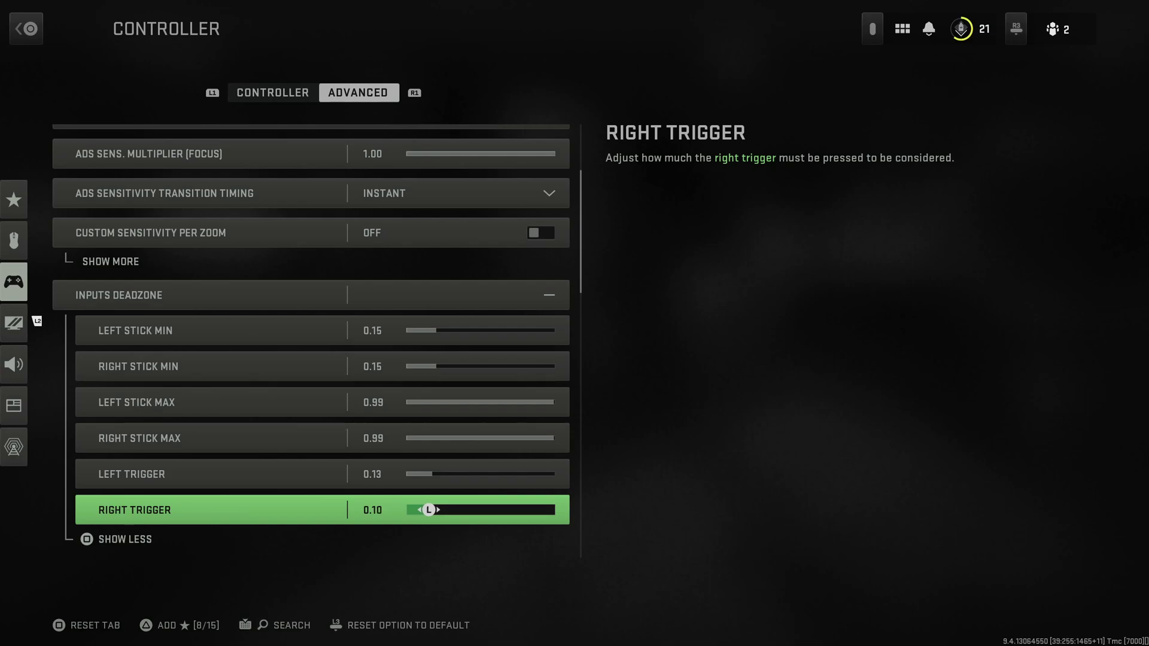
pyautogui.press('Left')
pyautogui.press('Left')
pyautogui.press('Left')
pyautogui.press('Left')
pyautogui.press('Left')
pyautogui.press('Left')
pyautogui.press('Left')
pyautogui.press('Left')
pyautogui.press('Left')
pyautogui.press('Left')
pyautogui.press('Right')
pyautogui.press('Right')
pyautogui.press('Right')
pyautogui.press('Right')
pyautogui.press('Right')
pyautogui.press('Right')
pyautogui.press('Right')
pyautogui.press('Right')
pyautogui.press('Right')
pyautogui.press('Right')
# Go back through the deadzone settings to Left Stick Min
pyautogui.press('Up')
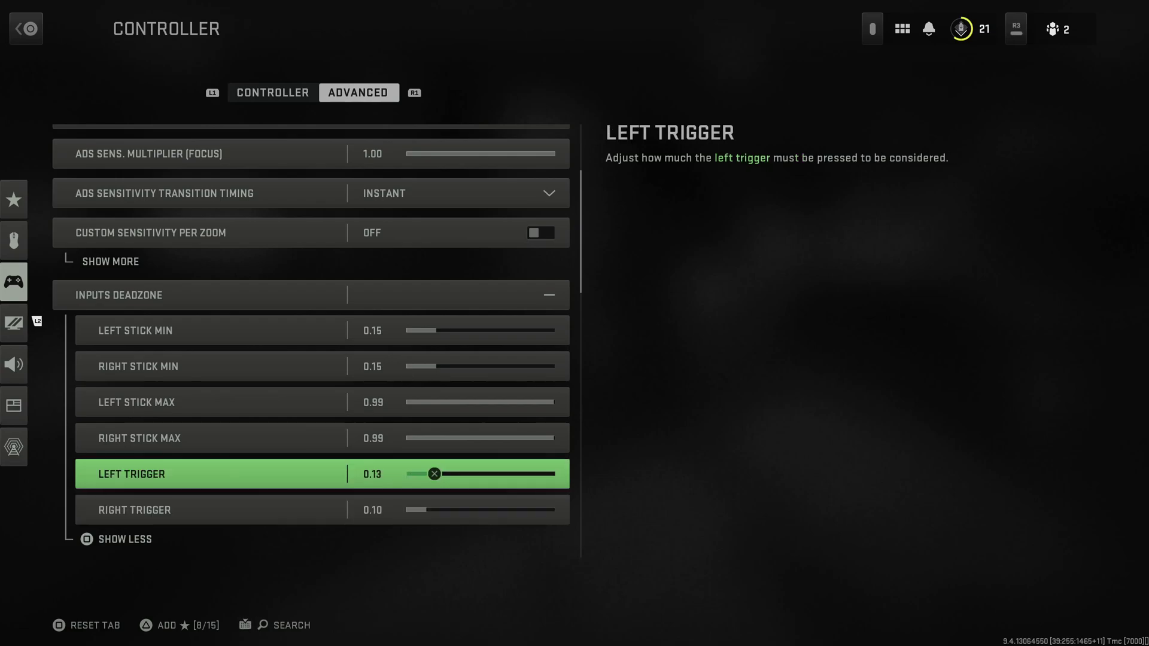
pyautogui.press('Down')
pyautogui.press('Up')
pyautogui.press('Up')
pyautogui.press('Up')
pyautogui.press('Up')
pyautogui.press('Up')
pyautogui.press('Up')
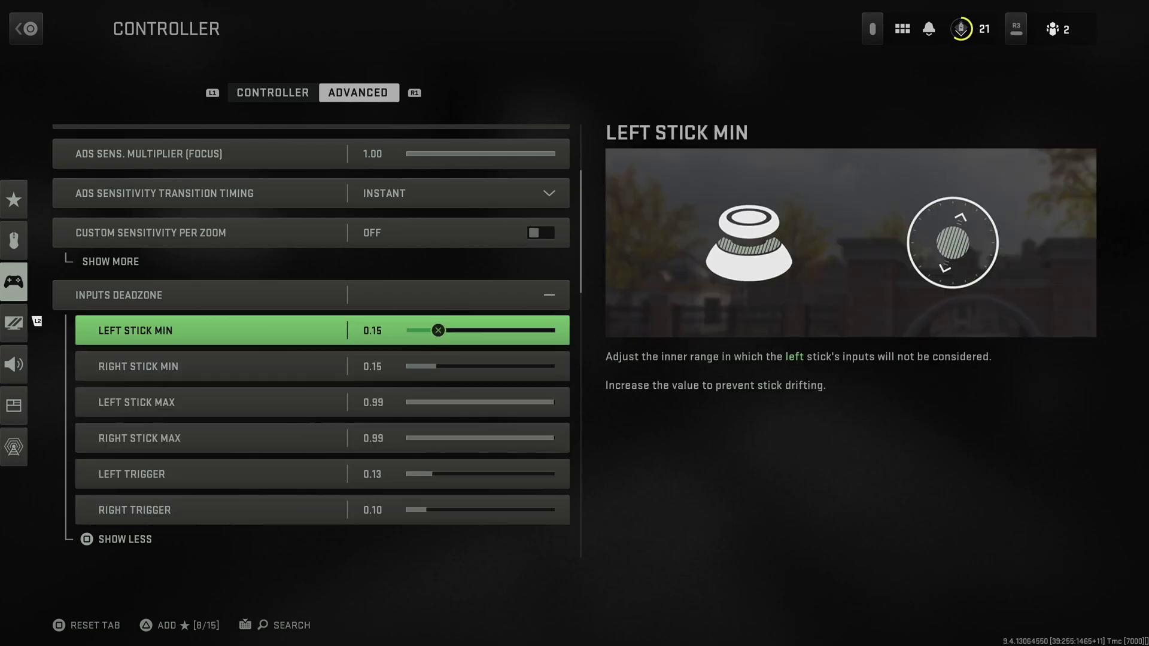
# Collapse the Inputs Deadzone group and move on to the movement behavior settings
pyautogui.press('Return')
pyautogui.press('Down')
pyautogui.press('Down')
pyautogui.press('Down')
pyautogui.press('Down')
pyautogui.press('Down')
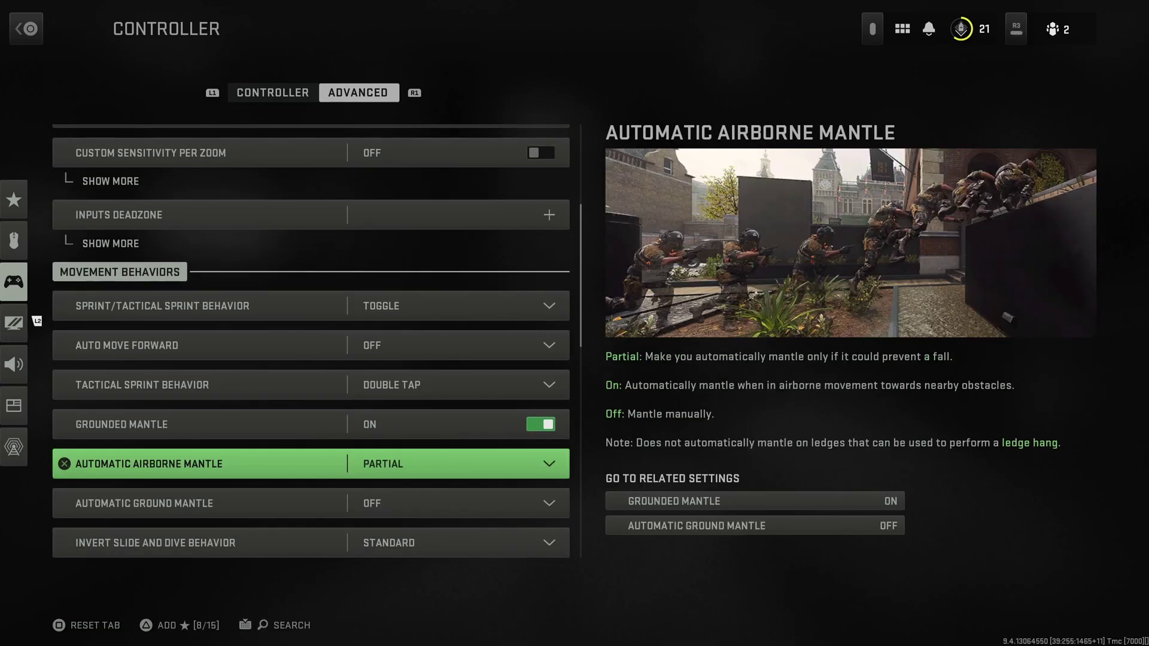
# Examine the movement behavior settings from the mantle options through Parachute Auto-Deploy
pyautogui.press('Up')
pyautogui.press('Up')
pyautogui.press('Up')
pyautogui.press('Down')
pyautogui.press('Up')
pyautogui.press('Down')
pyautogui.press('Down')
pyautogui.press('Down')
pyautogui.press('Down')
pyautogui.press('Down')
pyautogui.press('Down')
pyautogui.press('Down')
pyautogui.press('Down')
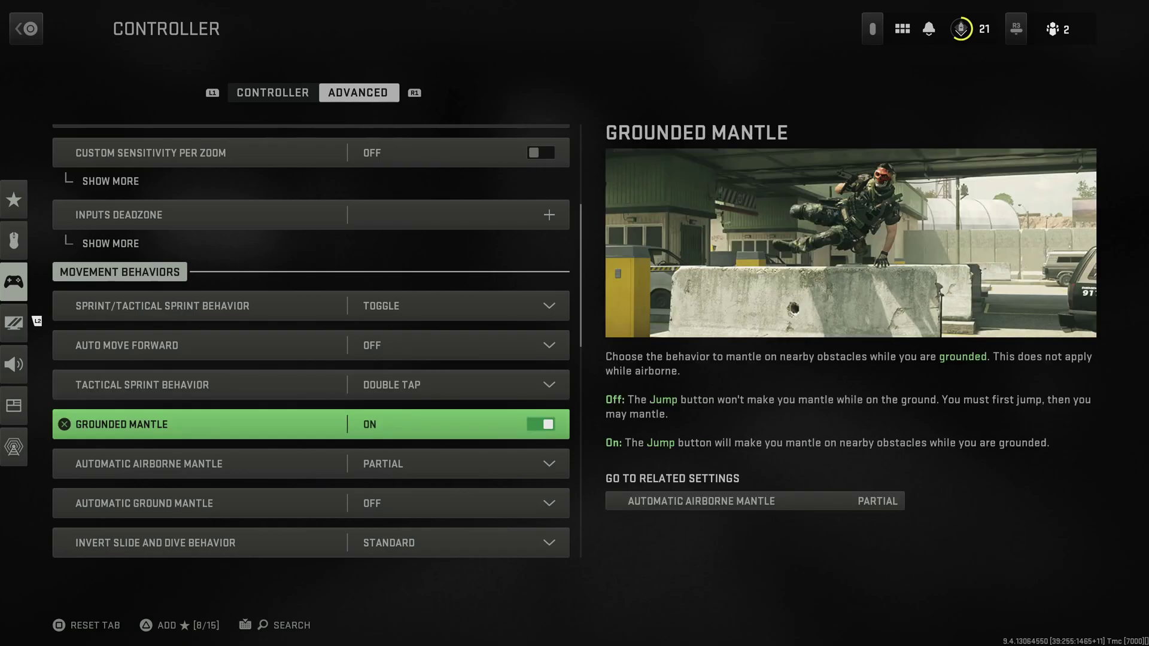
pyautogui.press('Up')
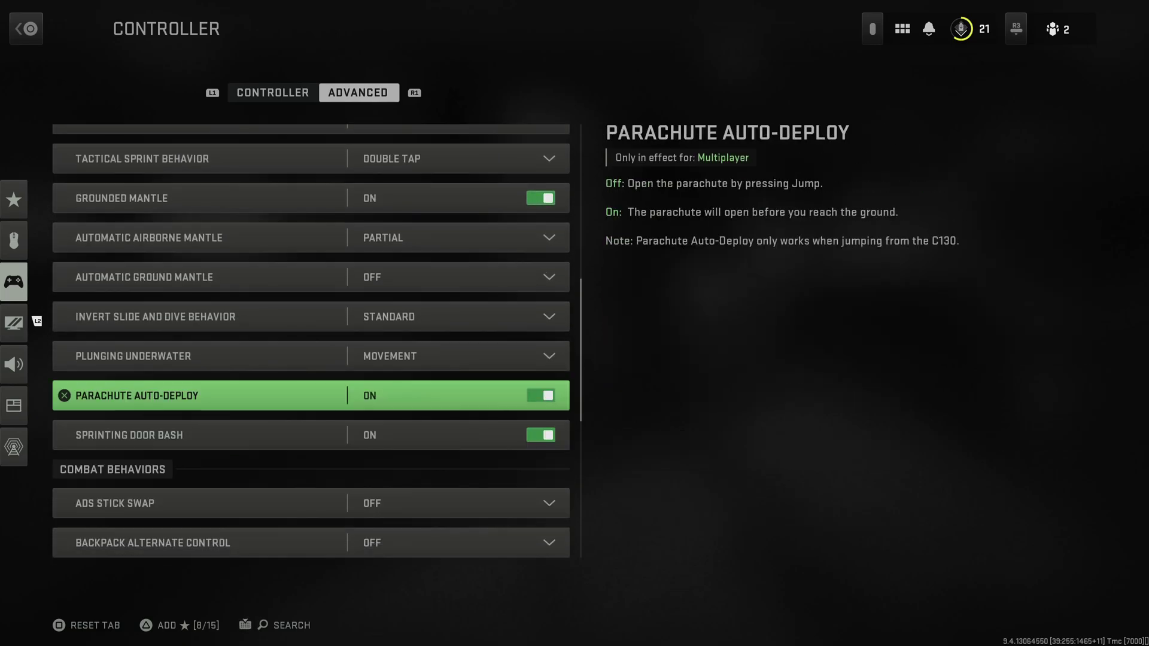
# Return to the Target Aim Assist setting at the start of the advanced controller settings
pyautogui.press('Up')
pyautogui.press('Up')
pyautogui.press('Up')
pyautogui.press('Up')
pyautogui.press('Up')
pyautogui.press('Up')
pyautogui.press('Up')
pyautogui.press('Up')
pyautogui.press('Up')
pyautogui.press('Up')
pyautogui.press('Up')
pyautogui.press('Up')
pyautogui.press('Up')
pyautogui.press('Up')
pyautogui.press('Up')
pyautogui.press('Down')
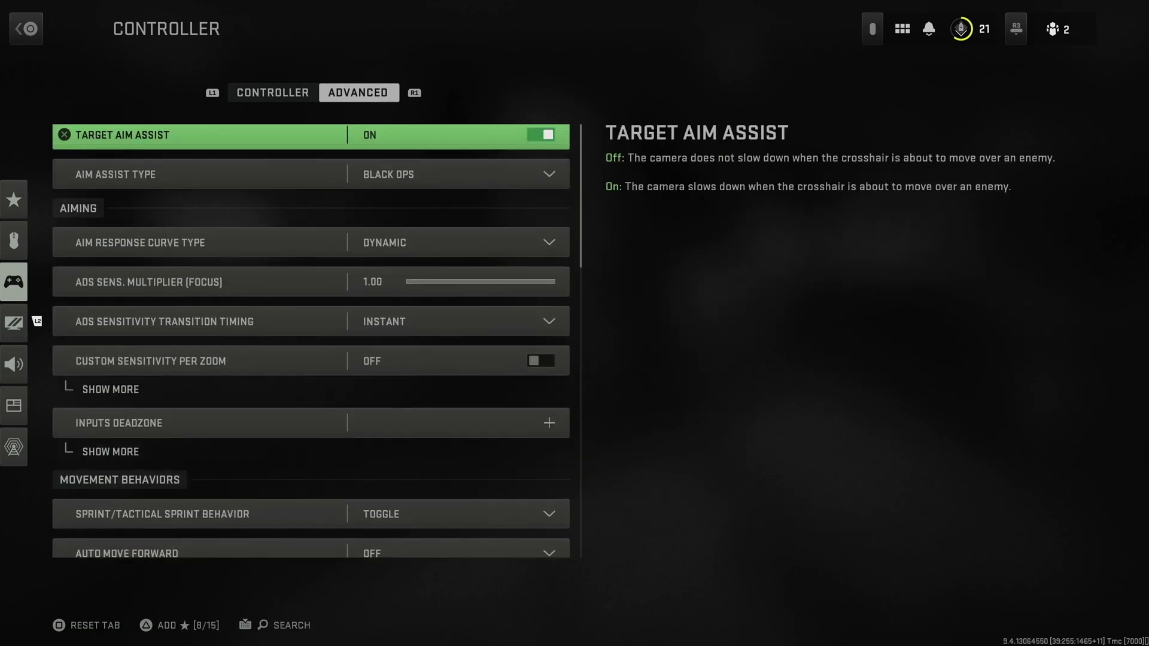
# Examine the Aim Assist Type and Aim Response Curve Type settings
pyautogui.press('Down')
pyautogui.press('Down')
pyautogui.press('Down')
pyautogui.press('Down')
pyautogui.press('Down')
pyautogui.press('Up')
pyautogui.press('Up')
pyautogui.press('Up')
pyautogui.press('Up')
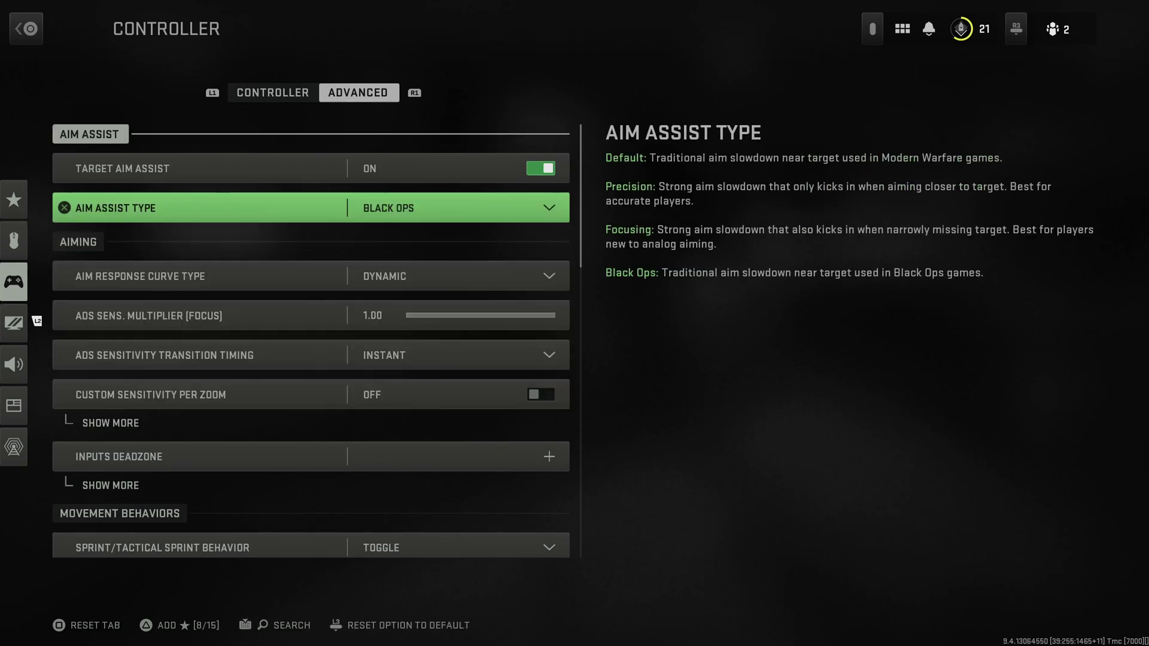
pyautogui.press('Down')
pyautogui.press('Down')
pyautogui.press('Up')
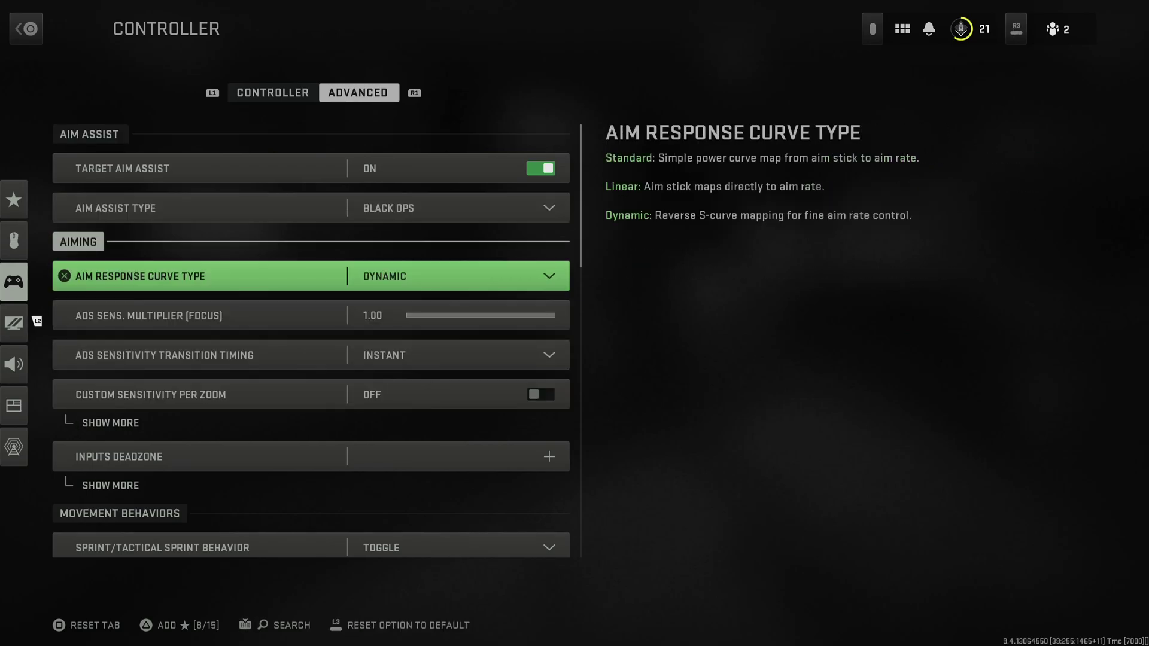
# Leave the controller settings and open the graphics quality settings at Upscaling / Sharpening
pyautogui.press('Escape')
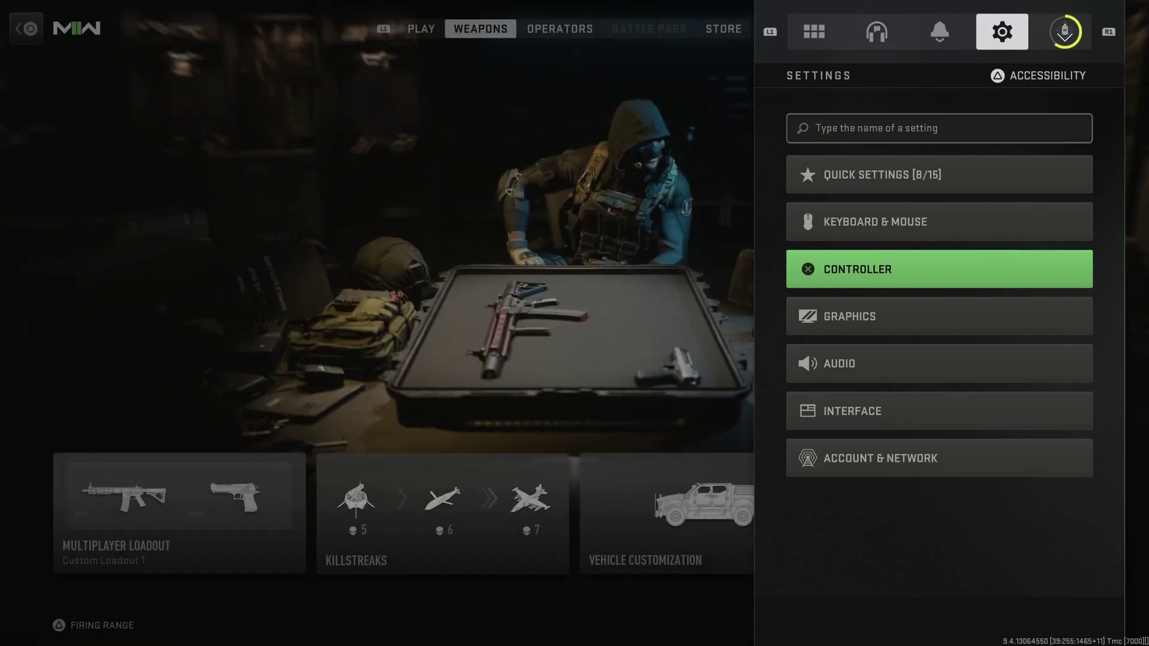
pyautogui.press('Down')
pyautogui.press('Return')
pyautogui.press('e')
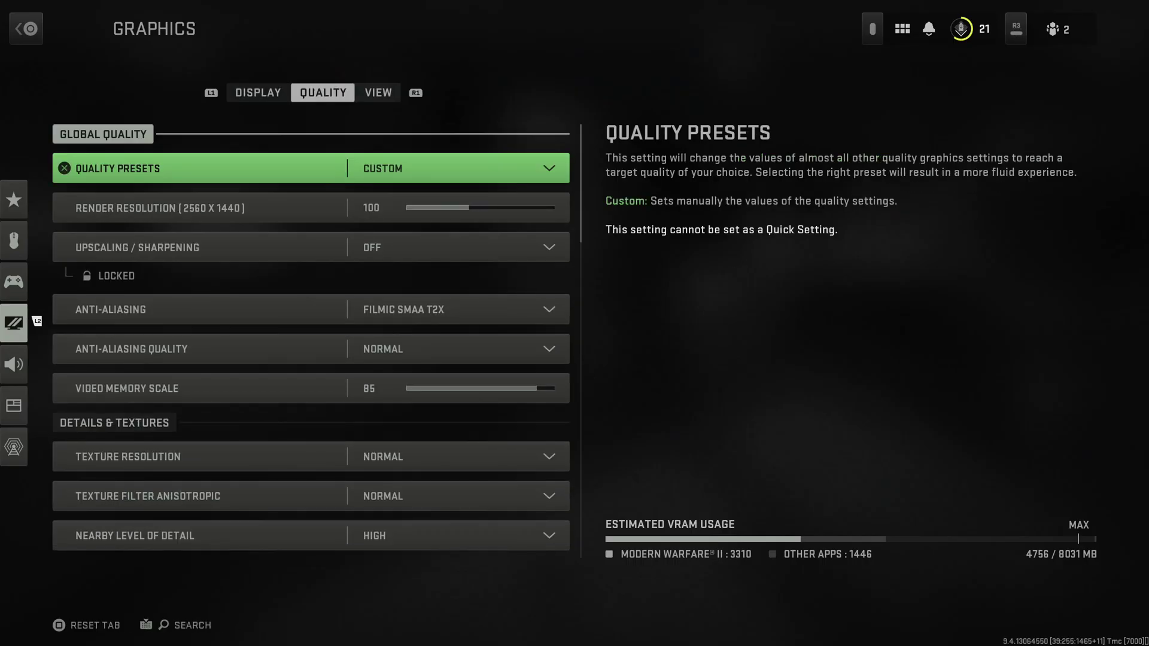
pyautogui.press('Down')
pyautogui.press('Down')
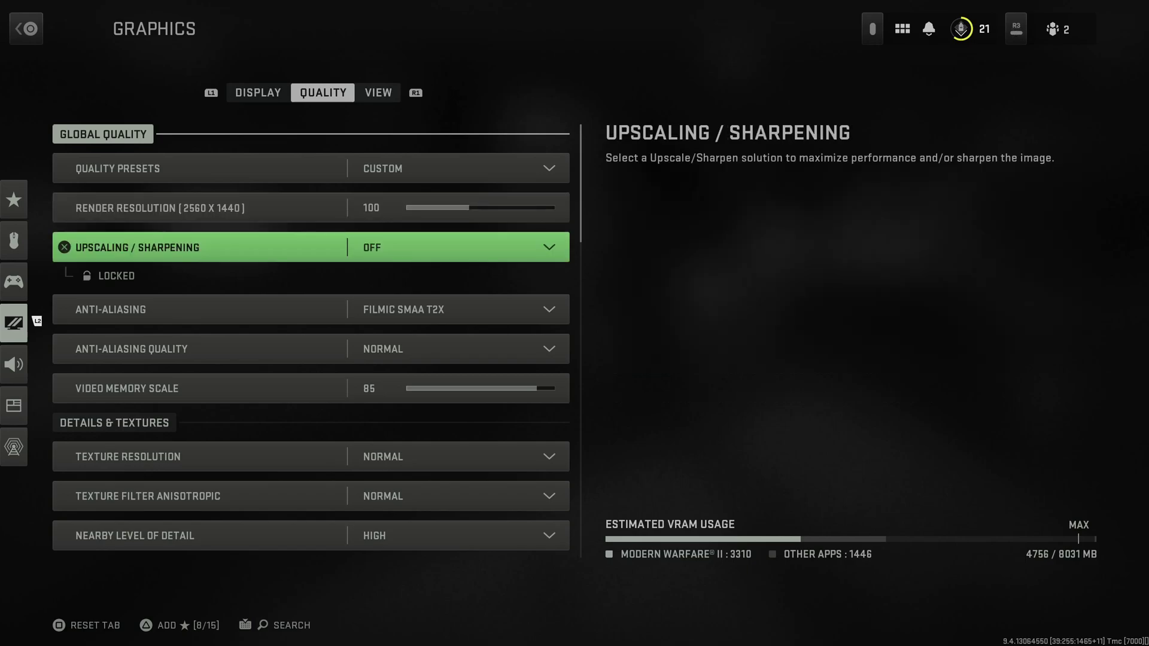
# Examine the graphics quality settings from global quality through the details and textures options
pyautogui.press('q')
pyautogui.press('e')
pyautogui.press('Down')
pyautogui.press('Down')
pyautogui.press('Down')
pyautogui.press('Down')
pyautogui.press('Down')
pyautogui.press('Down')
pyautogui.press('Down')
pyautogui.press('Down')
pyautogui.press('Down')
pyautogui.press('Down')
pyautogui.press('Down')
pyautogui.press('Down')
pyautogui.press('Down')
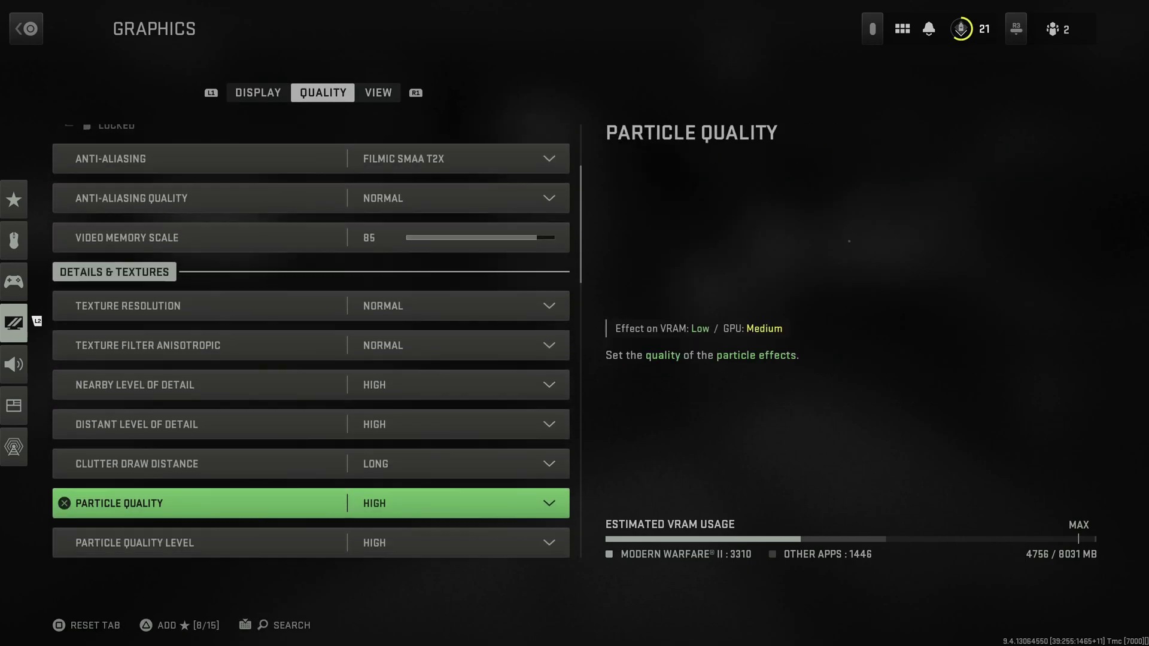
# Select Affected as the ADS Field of View option in the graphics view settings
pyautogui.press('e')
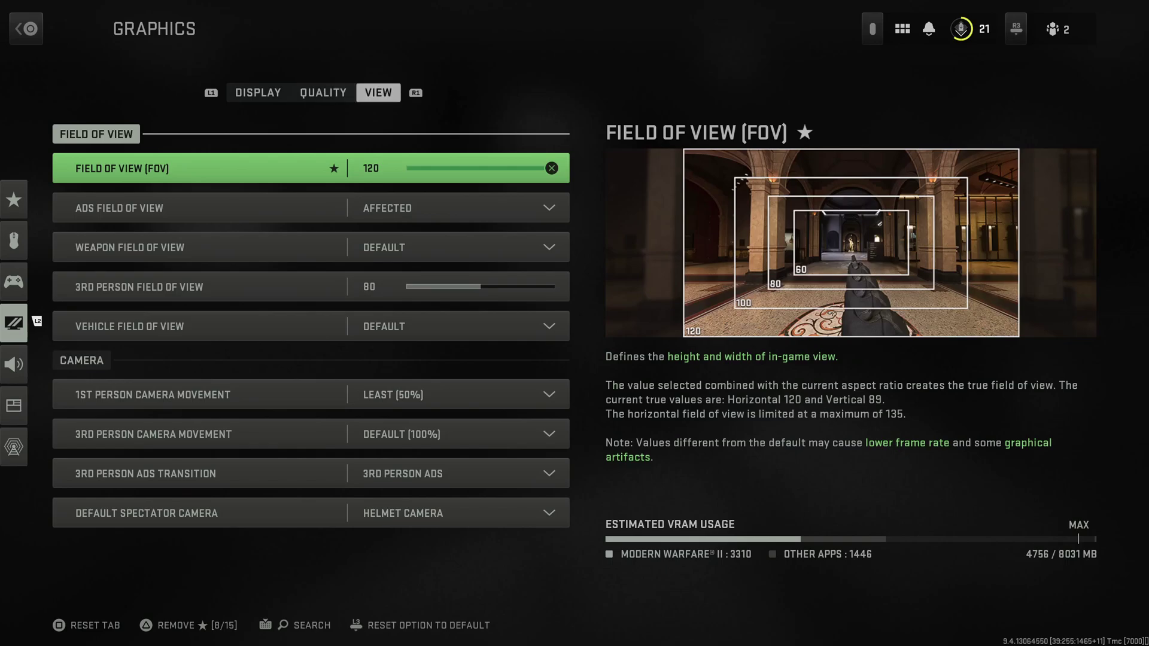
pyautogui.press('Down')
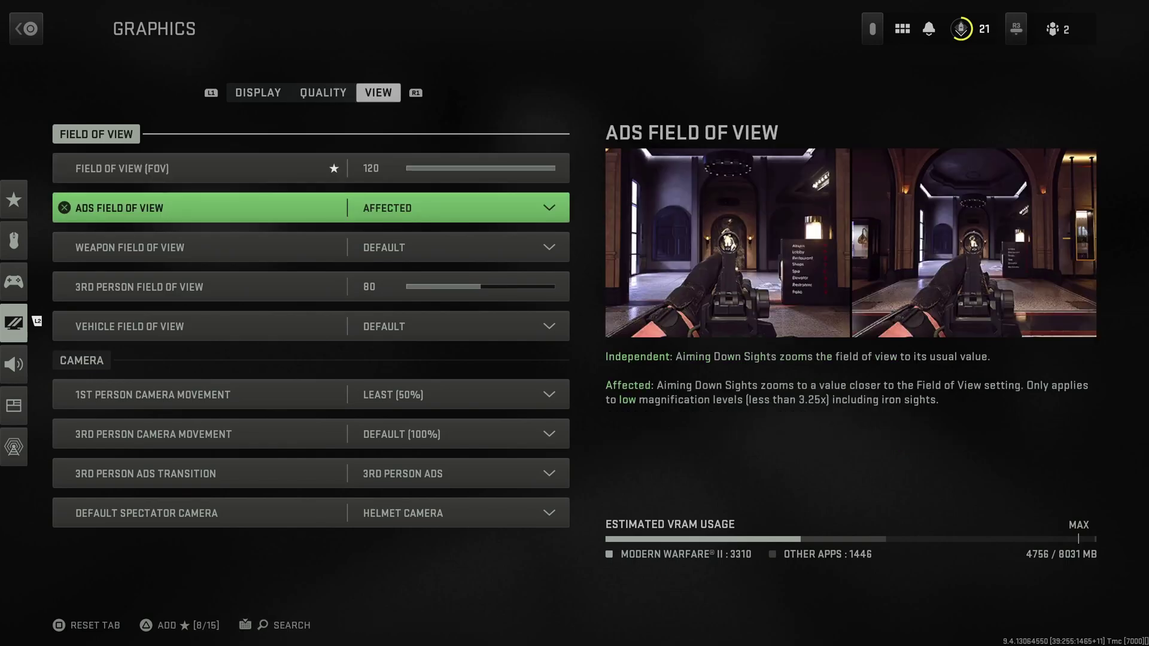
pyautogui.press('Return')
pyautogui.press('Up')
pyautogui.press('Down')
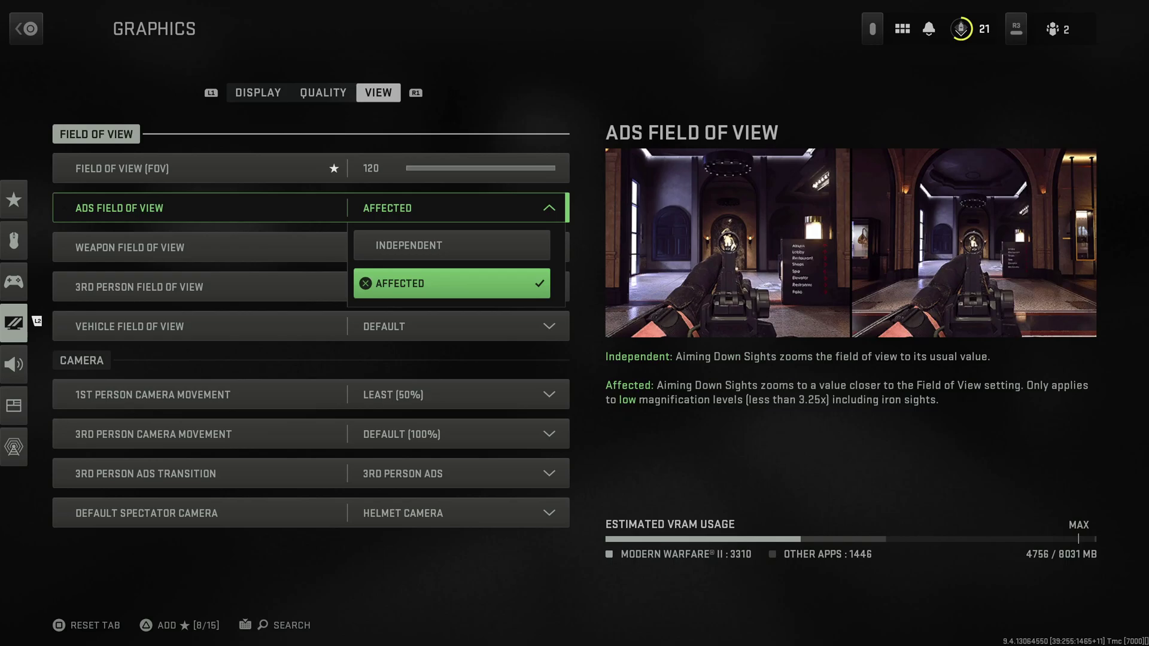
pyautogui.press('Return')
# Examine the view settings from Weapon Field of View through 1st Person Camera Movement
pyautogui.press('Down')
pyautogui.press('Up')
pyautogui.press('Down')
pyautogui.press('Down')
pyautogui.press('Down')
pyautogui.press('Down')
pyautogui.press('Down')
pyautogui.press('Down')
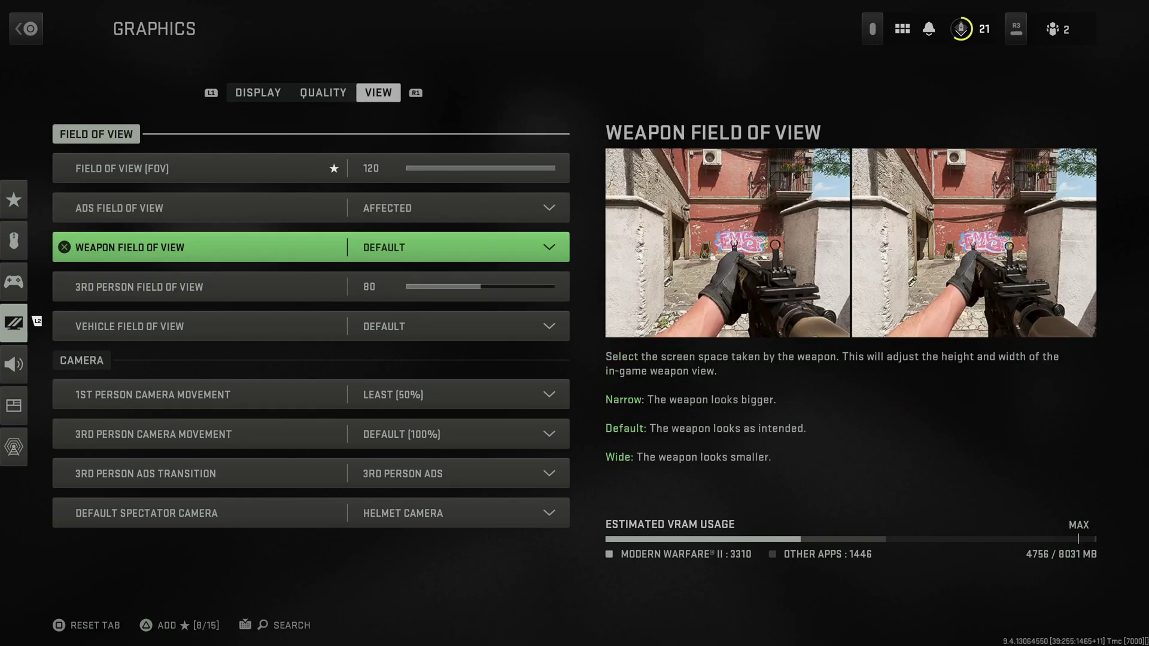
pyautogui.press('Up')
pyautogui.press('Up')
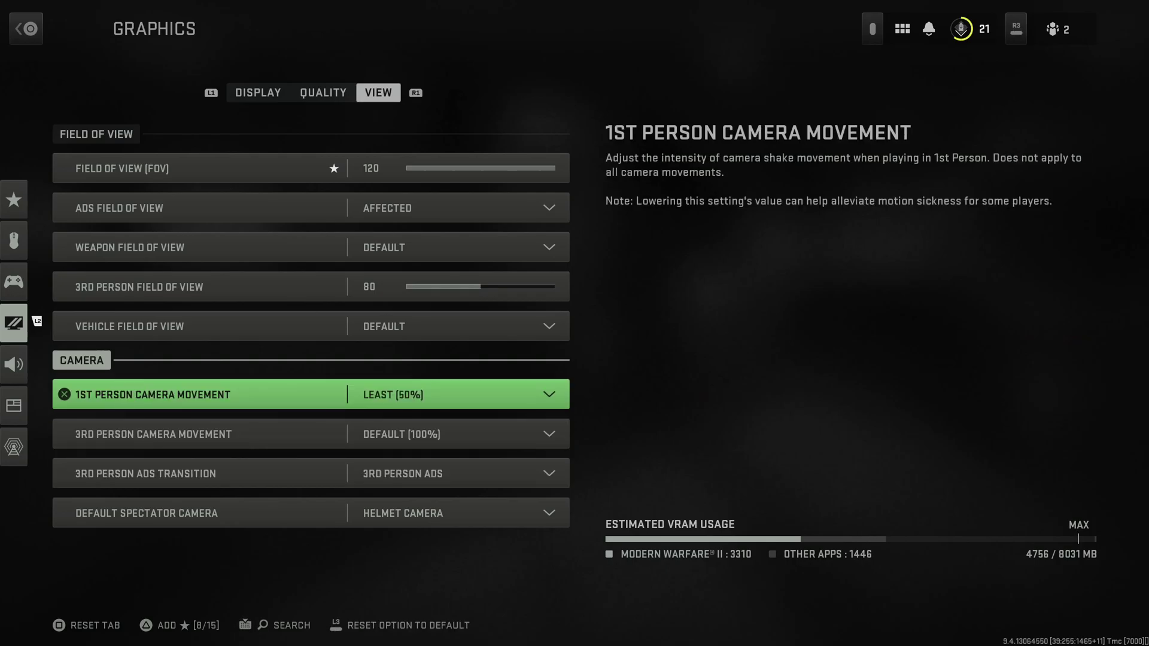
# Compare the 1st Person Camera Movement options and keep Least (50%) selected
pyautogui.press('Return')
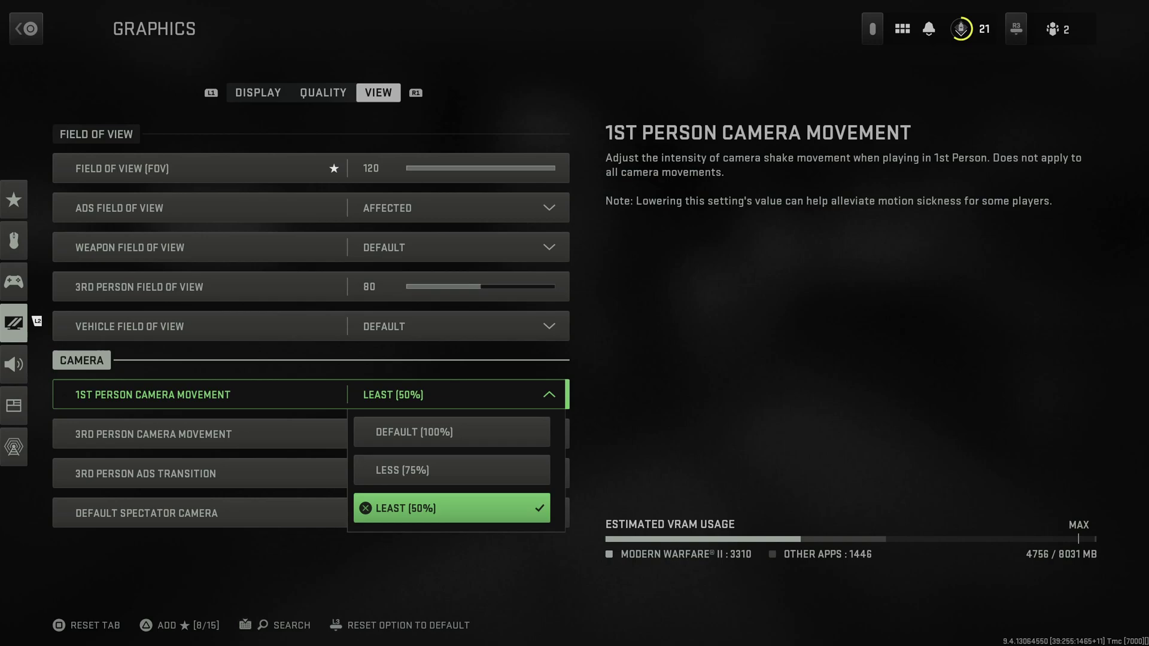
pyautogui.press('Escape')
pyautogui.press('Return')
pyautogui.press('Down')
pyautogui.press('Down')
pyautogui.press('Down')
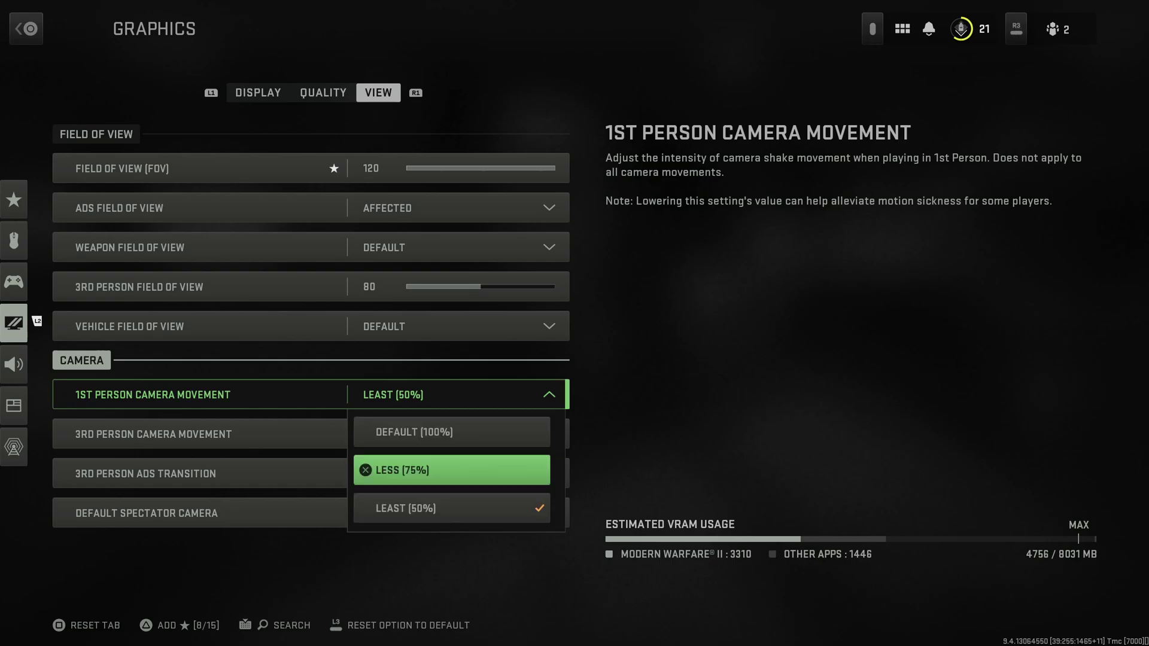
pyautogui.press('Return')
# Examine the 3rd Person Field of View and Vehicle Field of View settings
pyautogui.press('Down')
pyautogui.press('Up')
pyautogui.press('Up')
pyautogui.press('Up')
pyautogui.press('Up')
pyautogui.press('Up')
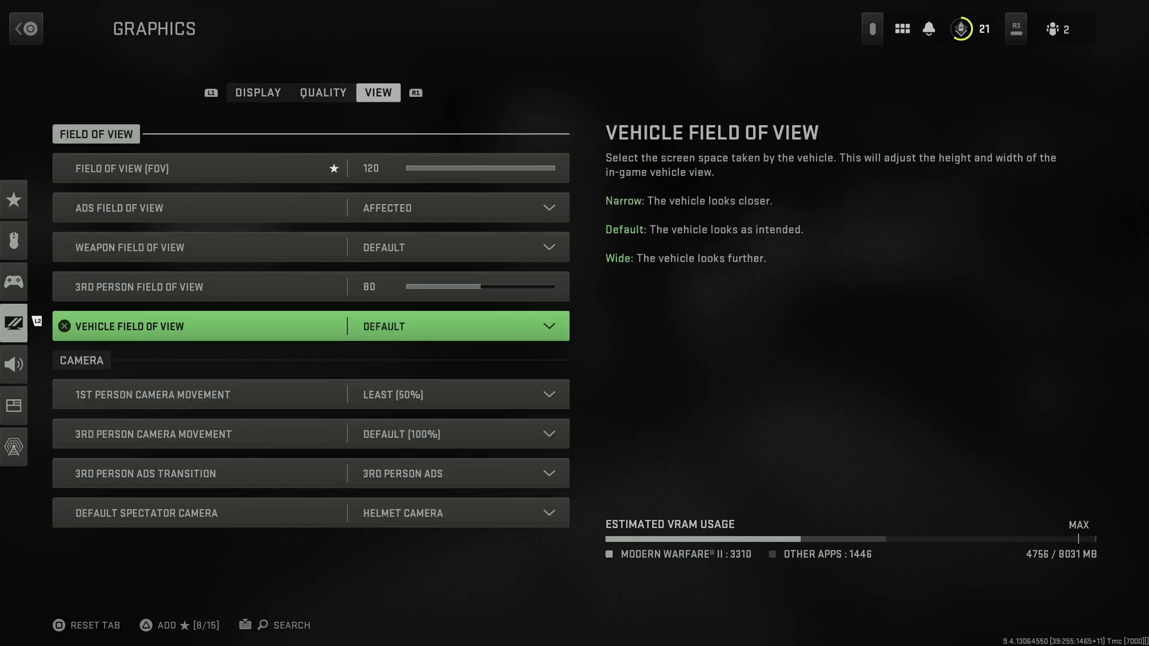
pyautogui.press('Up')
pyautogui.press('Down')
pyautogui.press('Down')
pyautogui.press('Down')
pyautogui.press('Down')
pyautogui.press('Down')
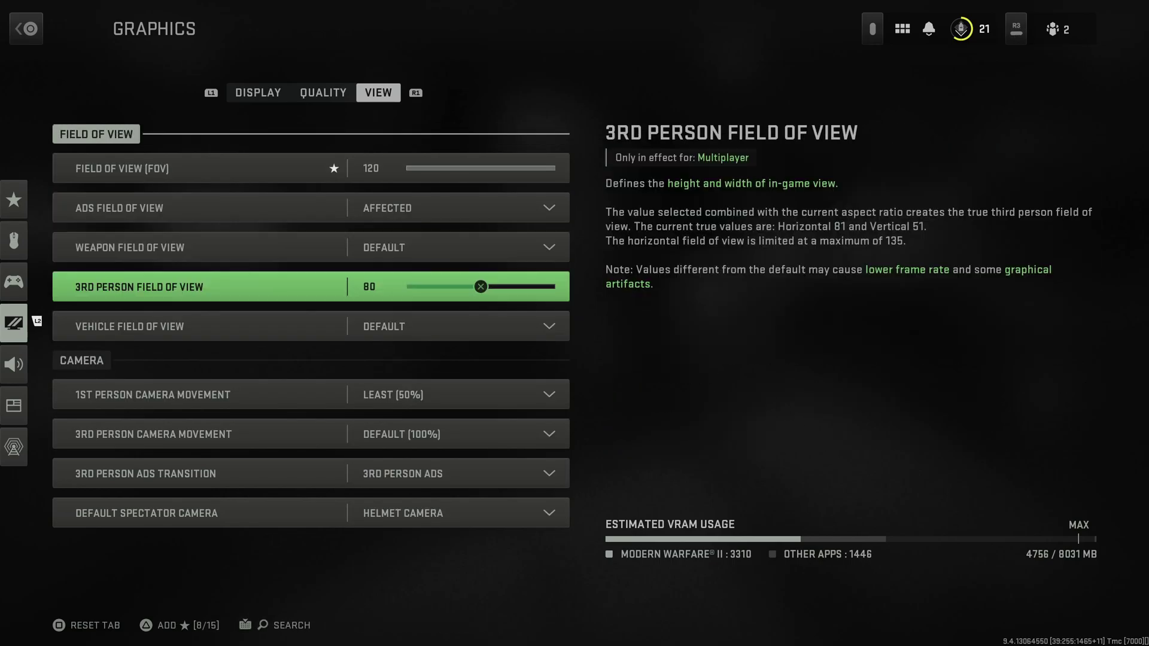
pyautogui.press('Down')
pyautogui.press('Up')
pyautogui.press('Up')
pyautogui.press('Up')
pyautogui.press('Down')
pyautogui.press('Down')
pyautogui.press('Up')
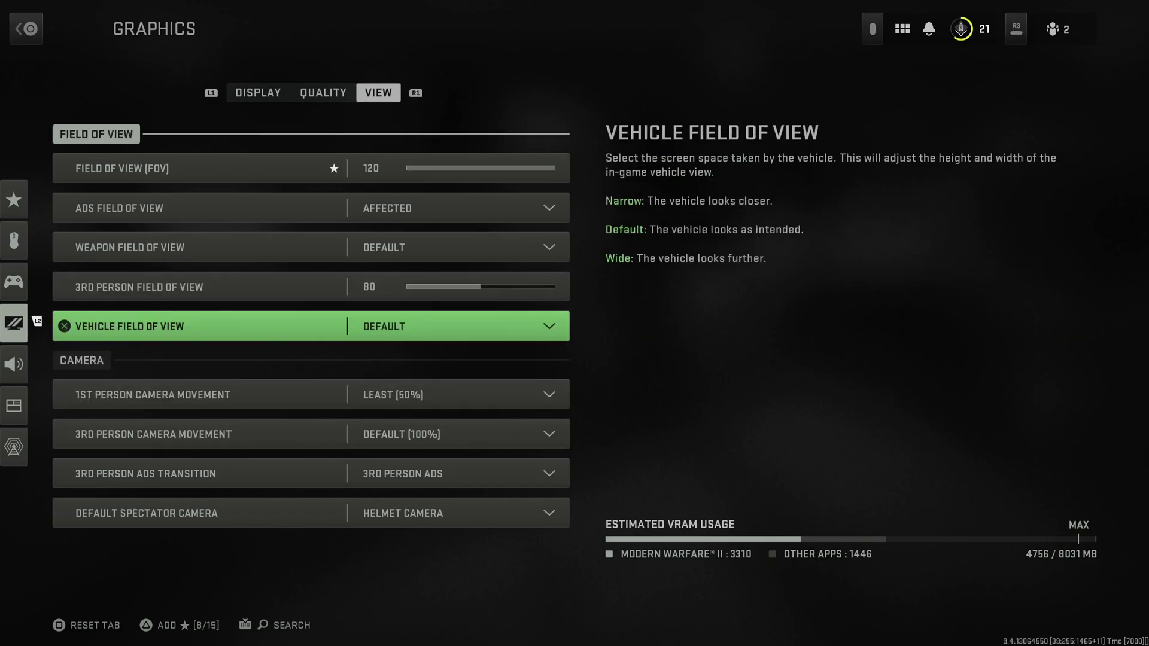
# Switch to the graphics display settings and look at Display Monitor
pyautogui.press('Up')
pyautogui.press('Up')
pyautogui.press('q')
pyautogui.press('q')
pyautogui.press('Down')
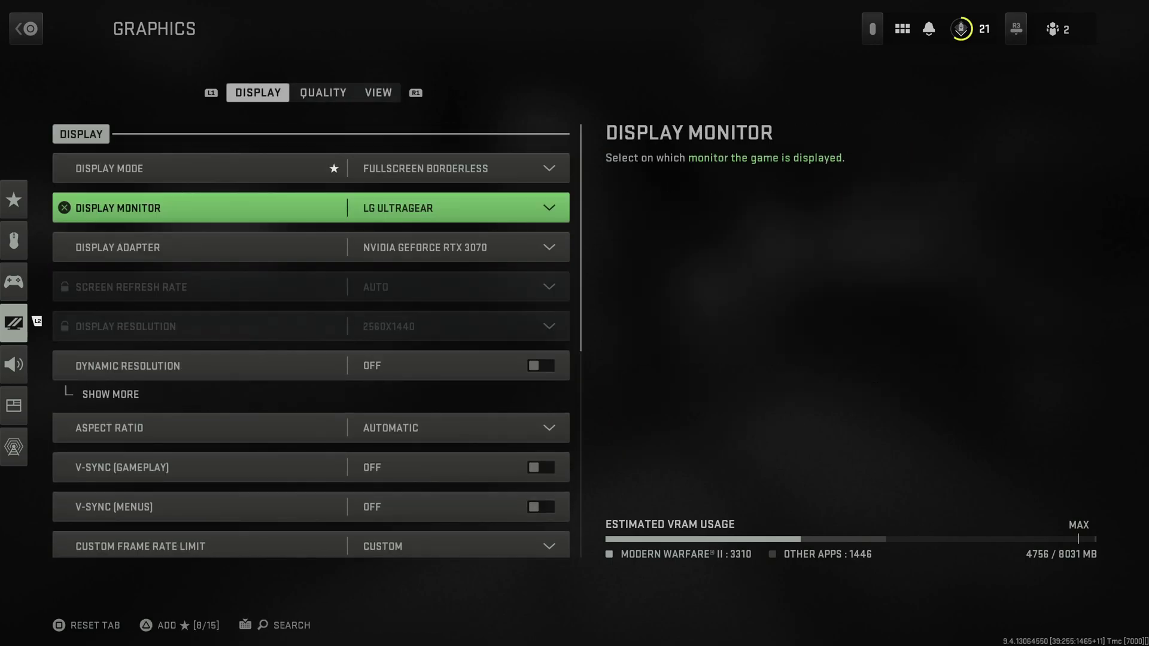
# Reopen the basic controller settings and review them down to ADS Sensitivity Multiplier
pyautogui.press('Escape')
pyautogui.press('Up')
pyautogui.press('Return')
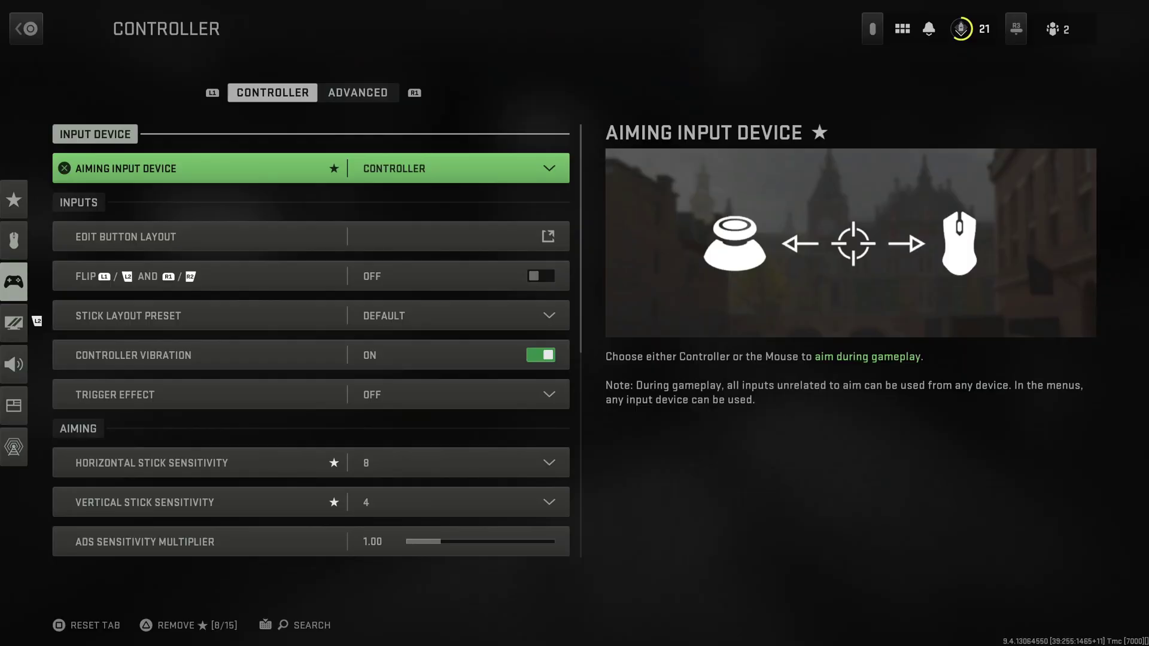
pyautogui.press('Down')
pyautogui.press('Down')
pyautogui.press('Down')
pyautogui.press('Down')
pyautogui.press('Down')
pyautogui.press('Down')
pyautogui.press('Down')
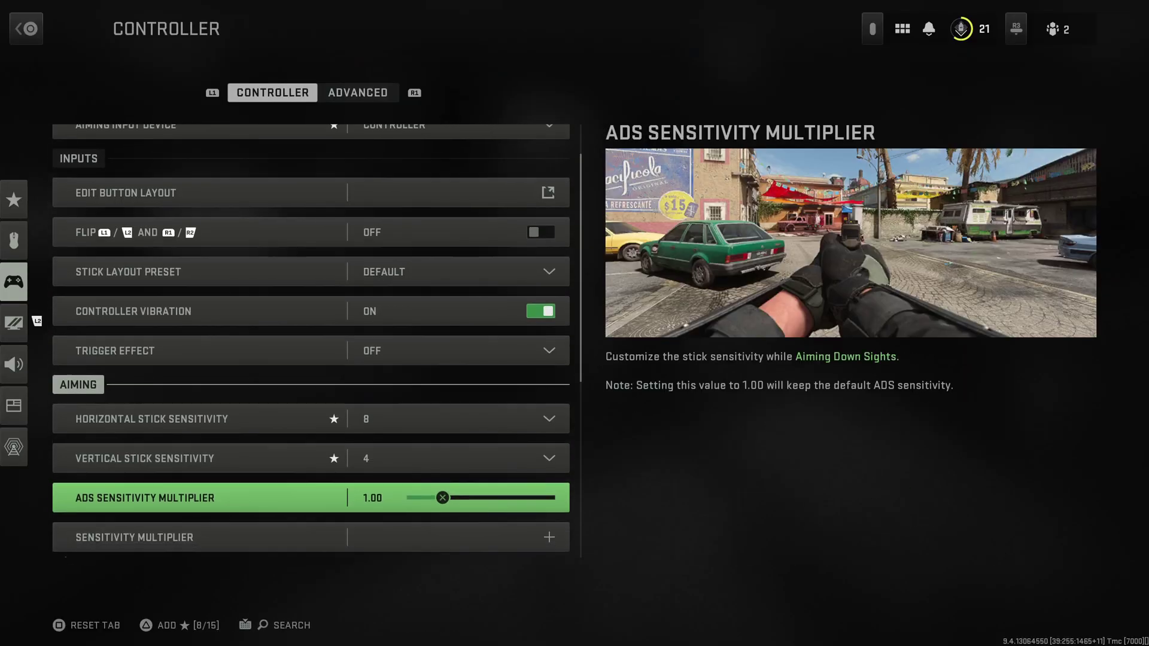
# Browse the Horizontal Stick Sensitivity values around 8 and close the list without changing the setting
pyautogui.press('Up')
pyautogui.press('Up')
pyautogui.press('Return')
pyautogui.press('Down')
pyautogui.press('Down')
pyautogui.press('Down')
pyautogui.press('Up')
pyautogui.press('Up')
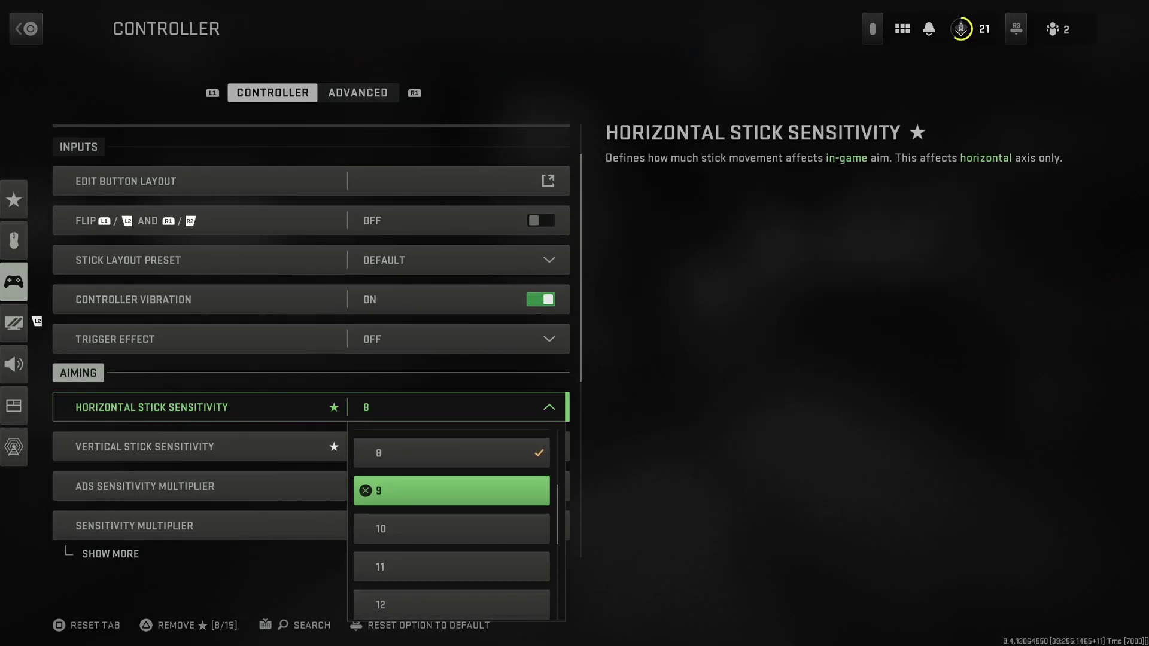
pyautogui.press('Up')
pyautogui.press('Up')
pyautogui.press('Escape')
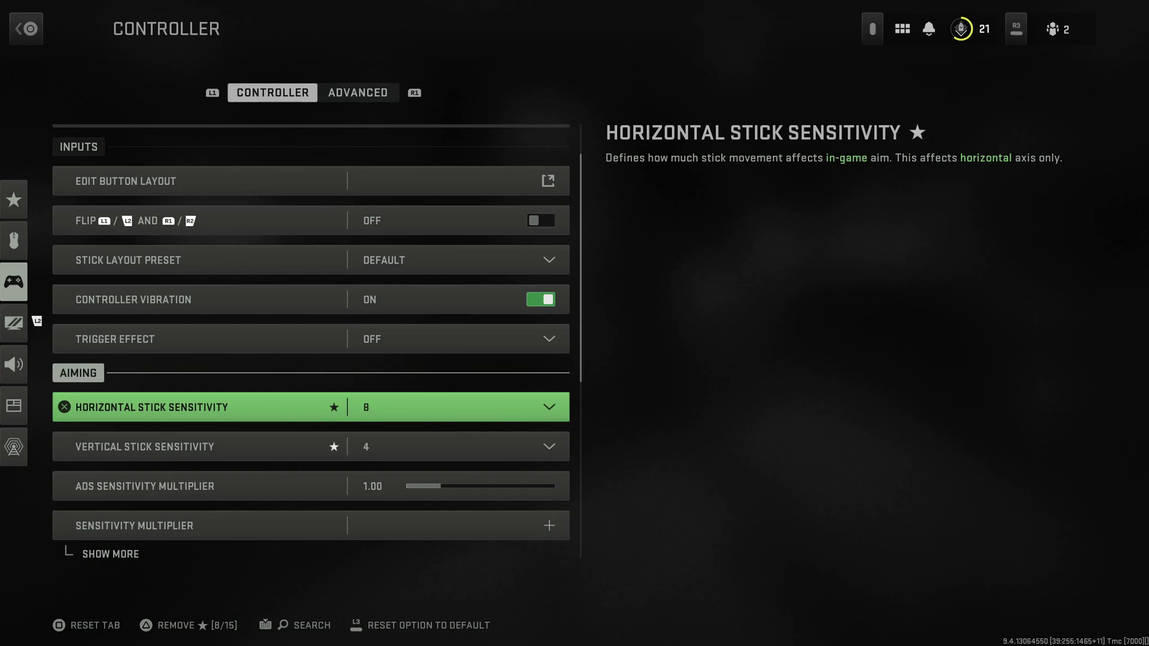
# Reopen the Horizontal Stick Sensitivity values and browse them up to Insane 20
pyautogui.press('Down')
pyautogui.press('Up')
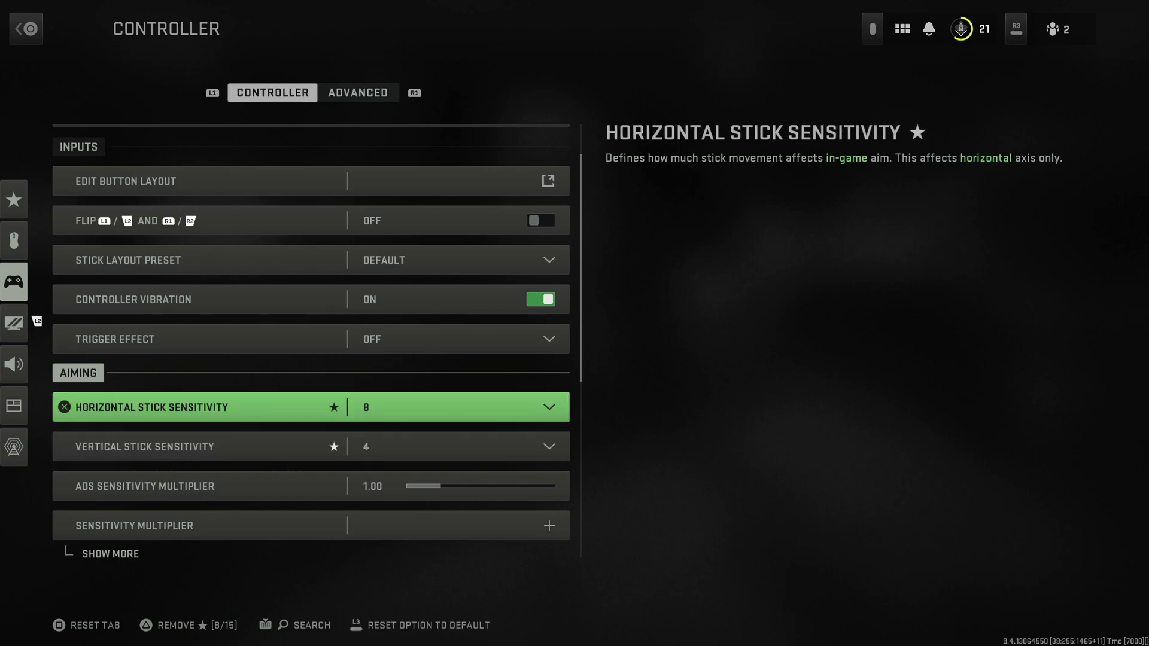
pyautogui.press('Return')
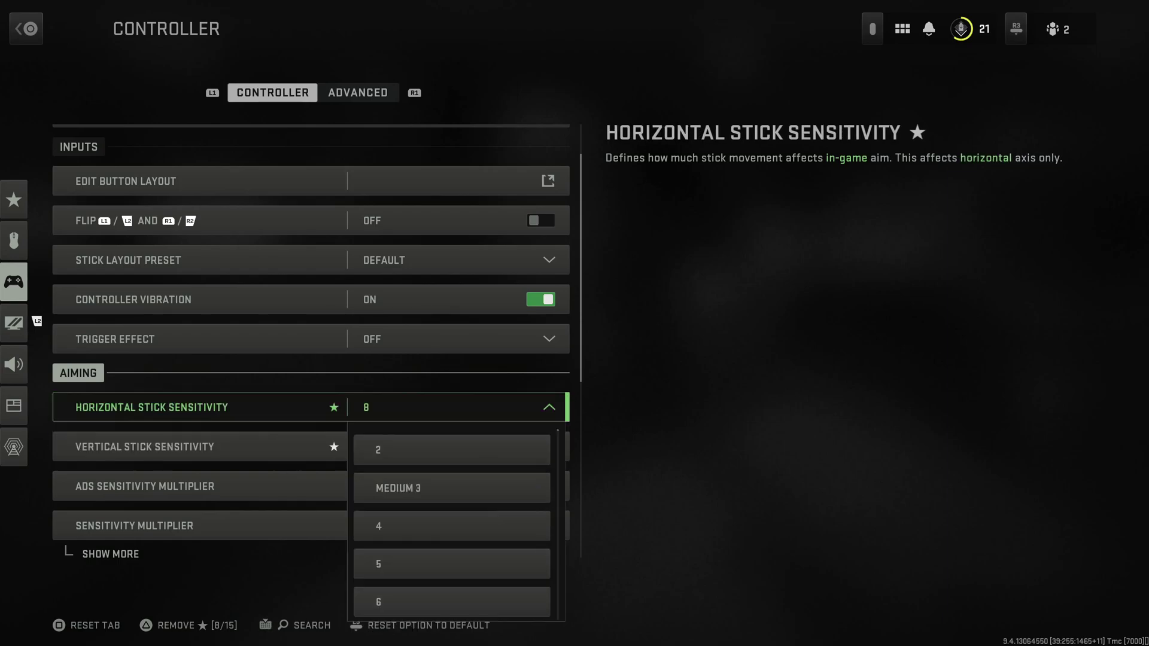
pyautogui.press('Down')
pyautogui.press('Down')
pyautogui.press('Down')
pyautogui.press('Down')
pyautogui.press('Down')
pyautogui.press('Down')
pyautogui.press('Down')
pyautogui.press('Down')
pyautogui.press('Down')
pyautogui.press('Down')
pyautogui.press('Down')
pyautogui.press('Down')
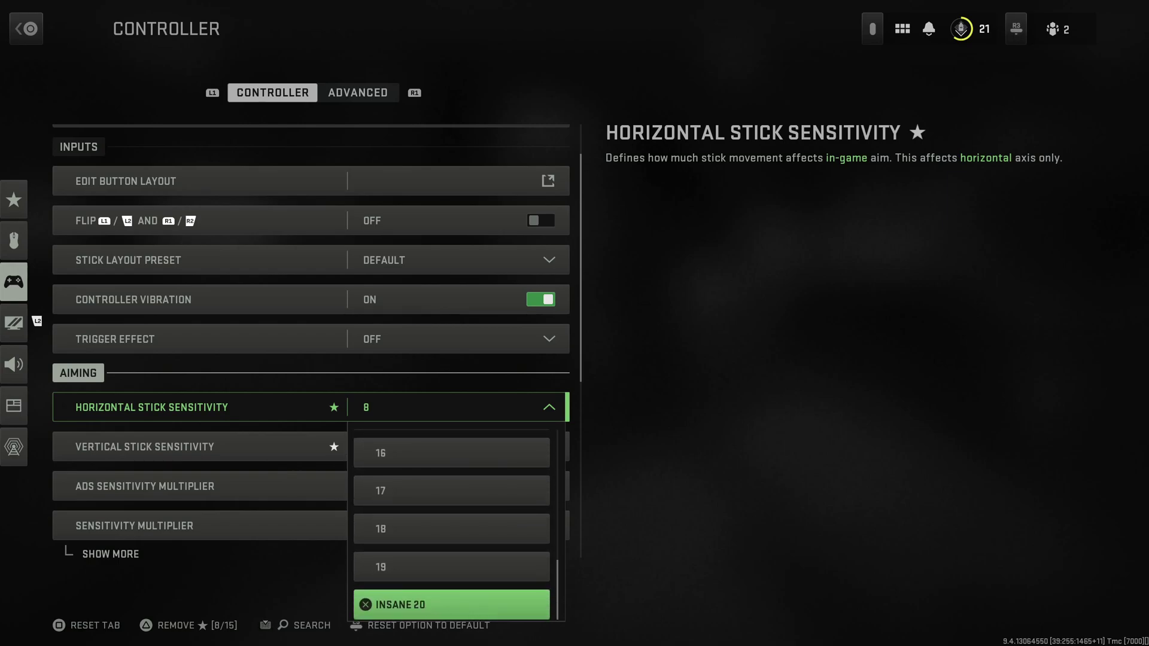
# Browse the Horizontal Stick Sensitivity values from Insane 20 back to around 10 and close the list without changing the setting
pyautogui.press('Up')
pyautogui.press('Down')
pyautogui.press('Up')
pyautogui.press('Up')
pyautogui.press('Up')
pyautogui.press('Up')
pyautogui.press('Up')
pyautogui.press('Up')
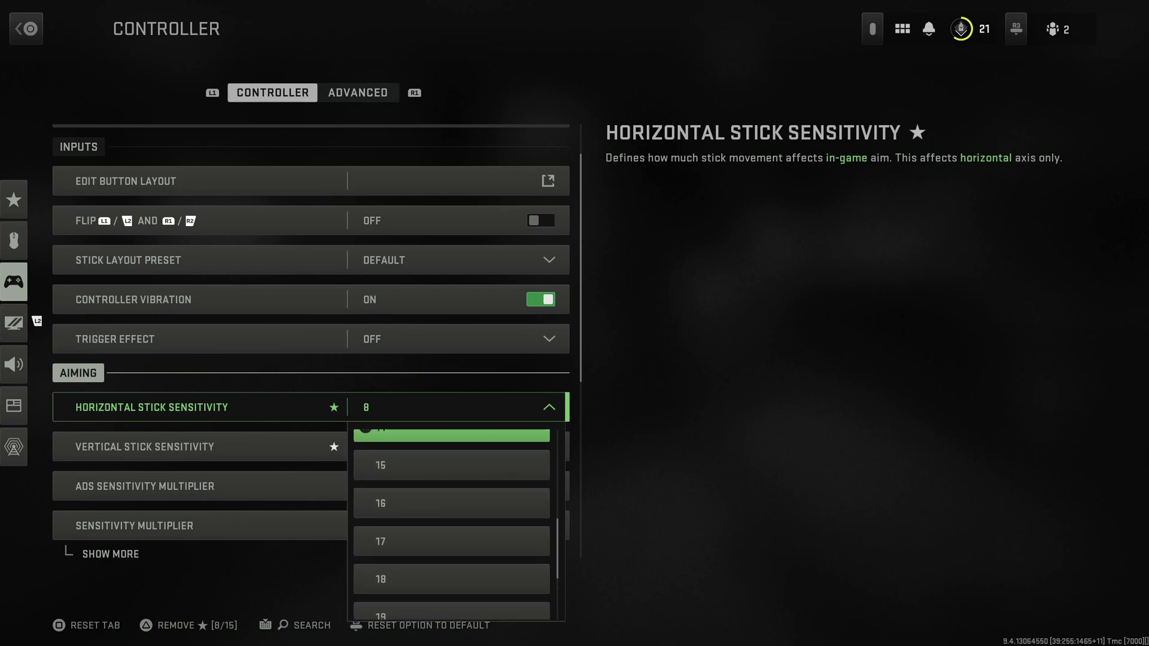
pyautogui.press('Up')
pyautogui.press('Up')
pyautogui.press('Up')
pyautogui.press('Up')
pyautogui.press('Up')
pyautogui.press('Down')
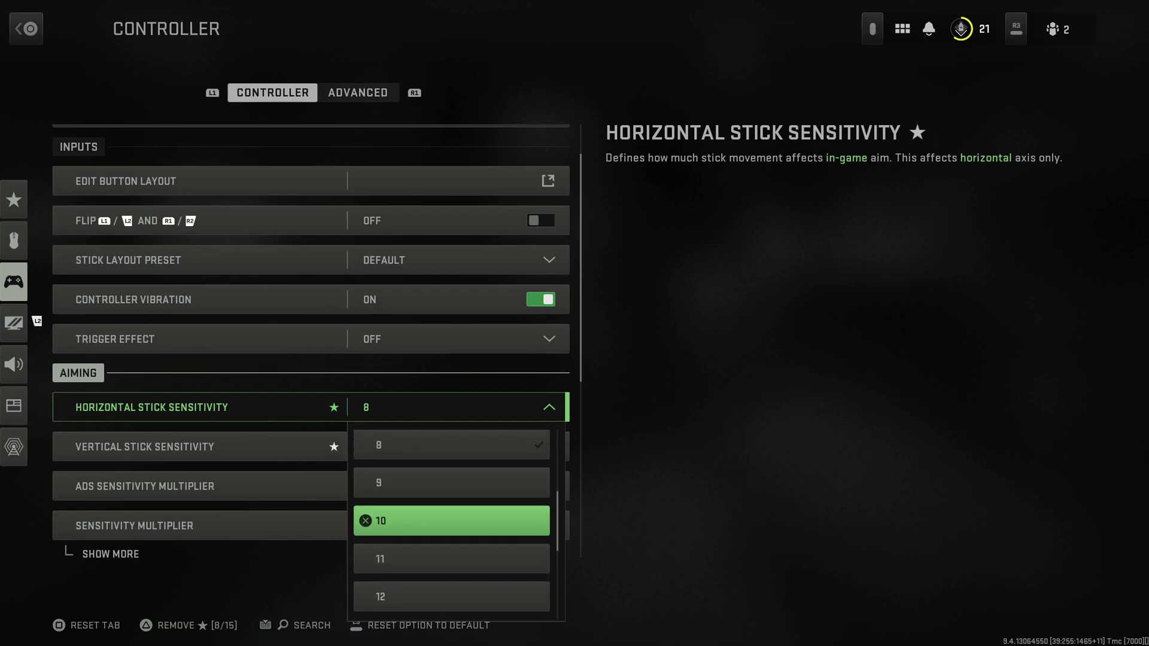
pyautogui.press('Down')
pyautogui.press('Down')
pyautogui.press('Up')
pyautogui.press('Down')
pyautogui.press('Escape')
# Look at the Vertical Stick Sensitivity values around 4 and 5 and close the list without changing the setting
pyautogui.press('Down')
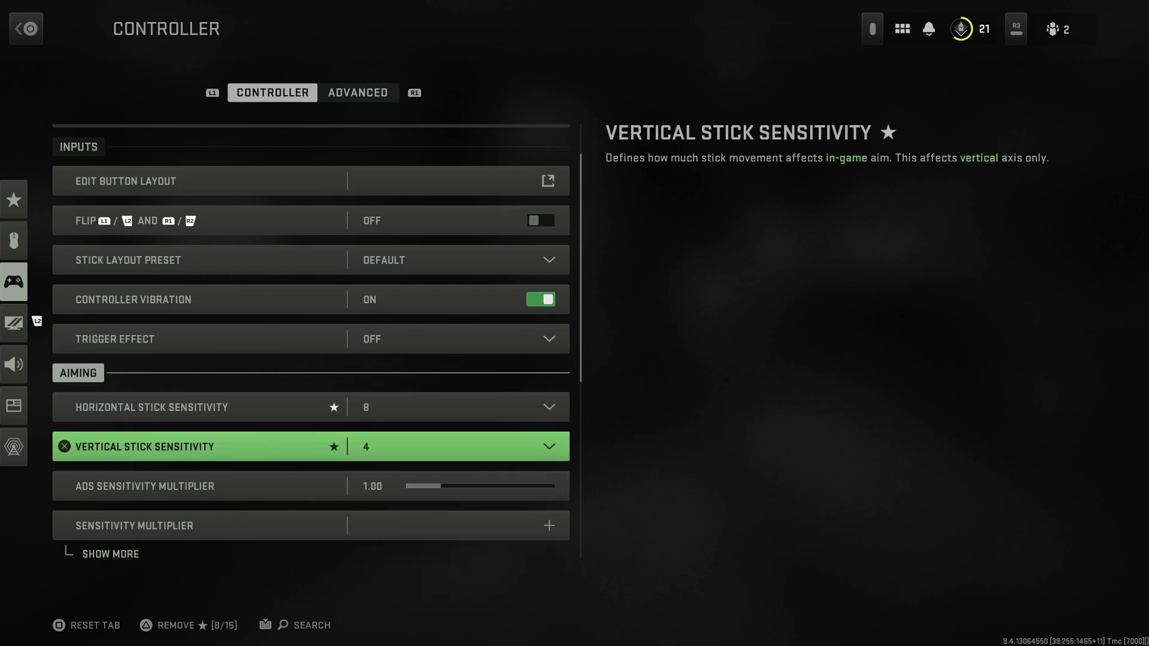
pyautogui.press('Up')
pyautogui.press('Down')
pyautogui.press('Return')
pyautogui.press('Down')
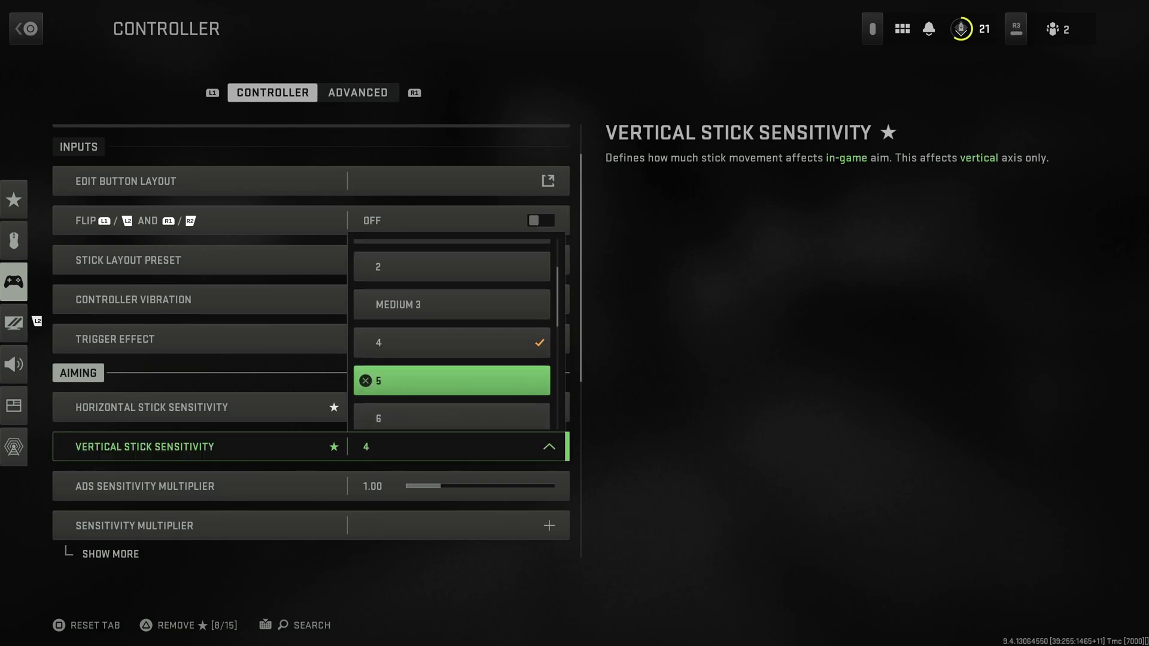
pyautogui.press('Up')
pyautogui.press('Escape')
# Look over the stick sensitivity settings and the neighbouring sensitivity multipliers in the Aiming section
pyautogui.press('Down')
pyautogui.press('Up')
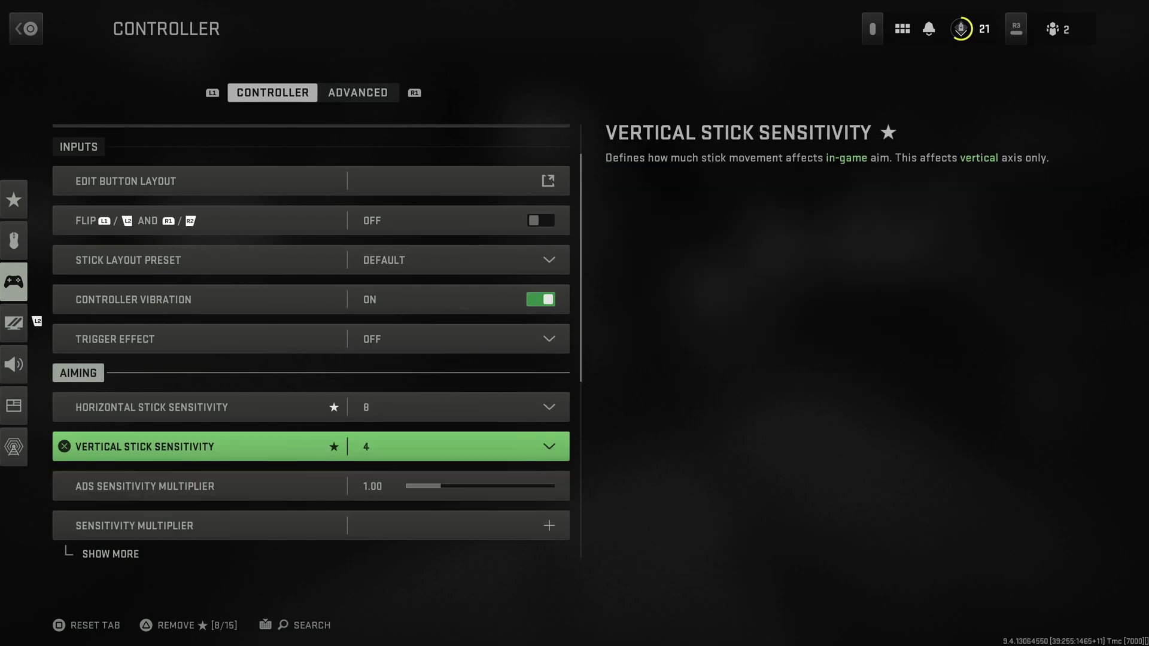
pyautogui.press('Down')
pyautogui.press('Up')
pyautogui.press('Down')
pyautogui.press('Down')
pyautogui.press('Up')
pyautogui.press('Up')
pyautogui.press('Up')
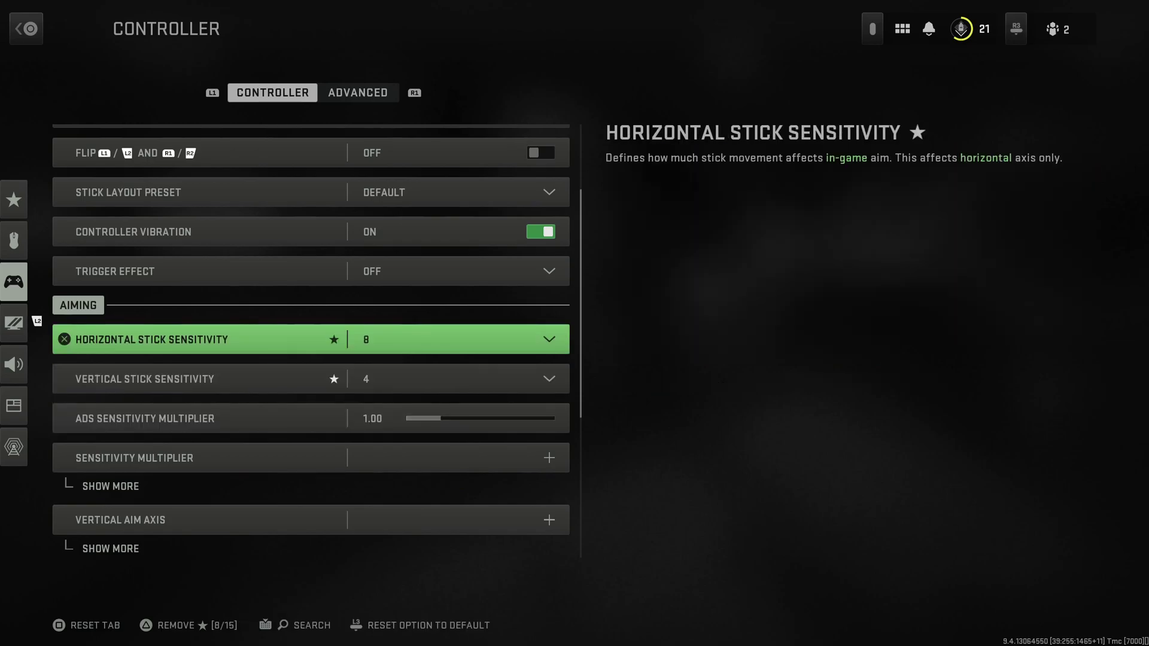
pyautogui.press('Up')
# Review the remaining aiming settings and the gameplay settings down to Armor Plate Behavior
pyautogui.press('Down')
pyautogui.press('Down')
pyautogui.press('Down')
pyautogui.press('Down')
pyautogui.press('Down')
pyautogui.press('Down')
pyautogui.press('Down')
pyautogui.press('Down')
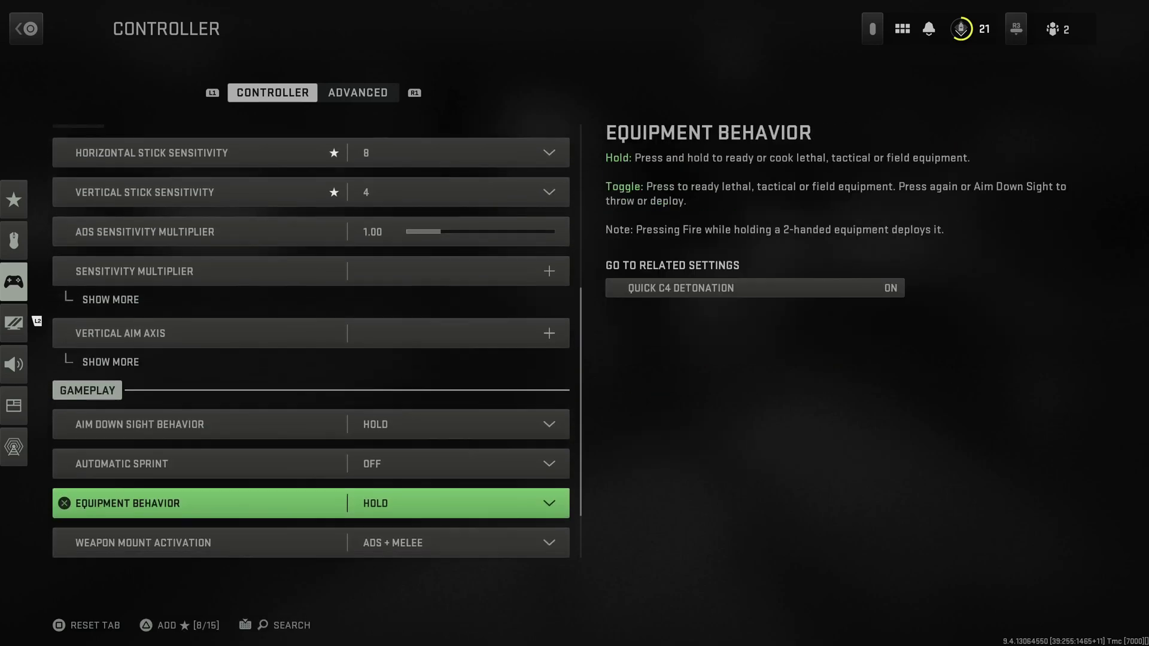
pyautogui.press('Down')
pyautogui.press('Down')
pyautogui.press('Down')
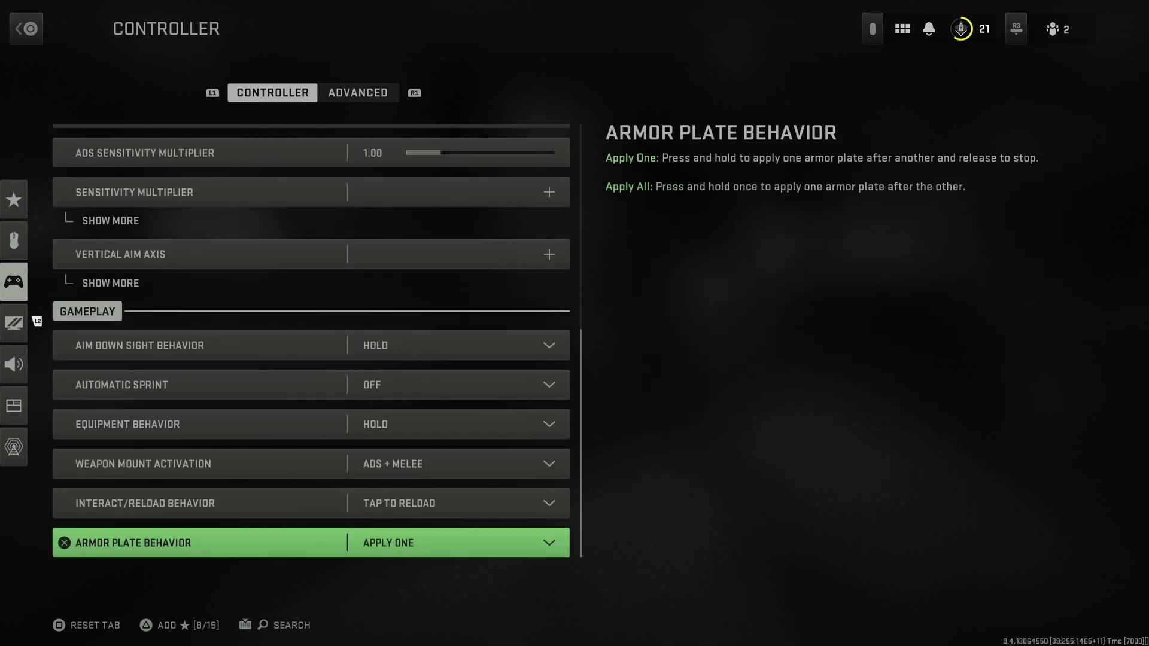
# Go back up through the controller settings to Edit Button Layout and view the multiplayer button mapping
pyautogui.press('Up')
pyautogui.press('Up')
pyautogui.press('Up')
pyautogui.press('Up')
pyautogui.press('Up')
pyautogui.press('Up')
pyautogui.press('Up')
pyautogui.press('Up')
pyautogui.press('Up')
pyautogui.press('Up')
pyautogui.press('Up')
pyautogui.press('Up')
pyautogui.press('Up')
pyautogui.press('Up')
pyautogui.press('Up')
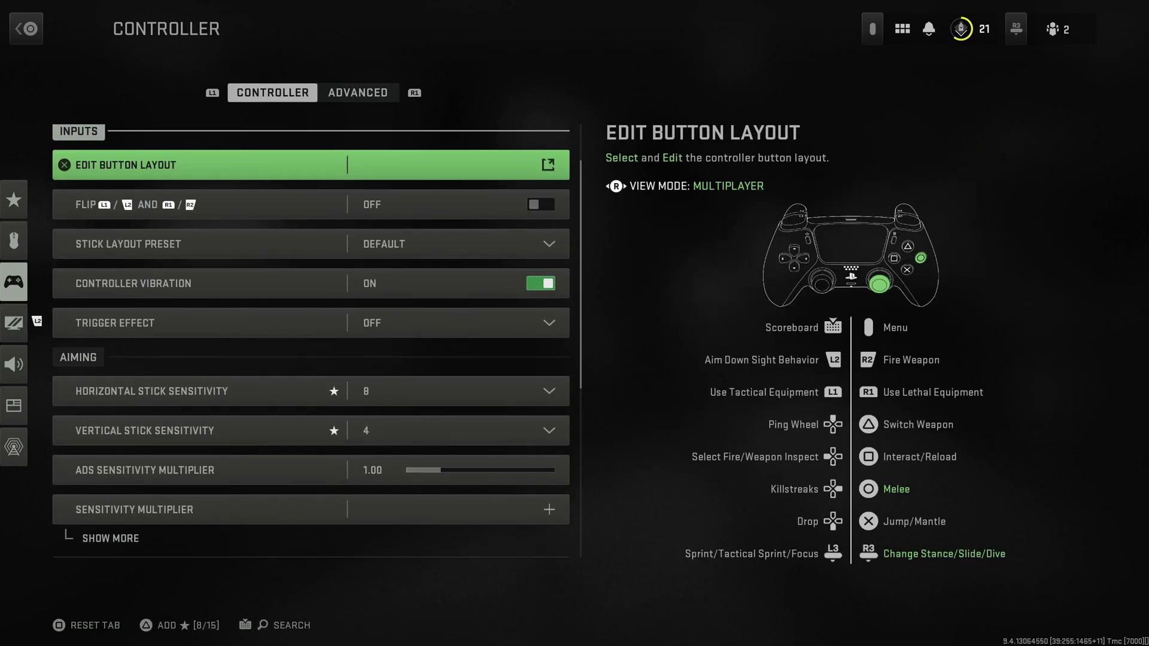